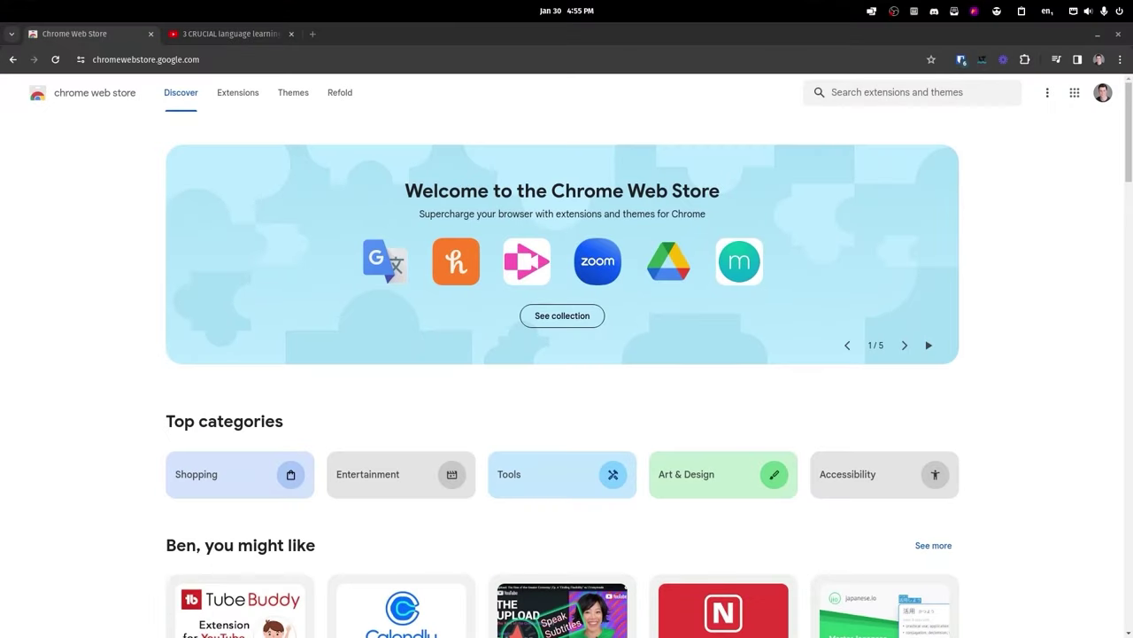
Click into the Chrome Web Store search box to look for an extension.
left_click(907, 92)
Search the store for 'asbplayer' and open its extension detail page.
type("asbplayer")
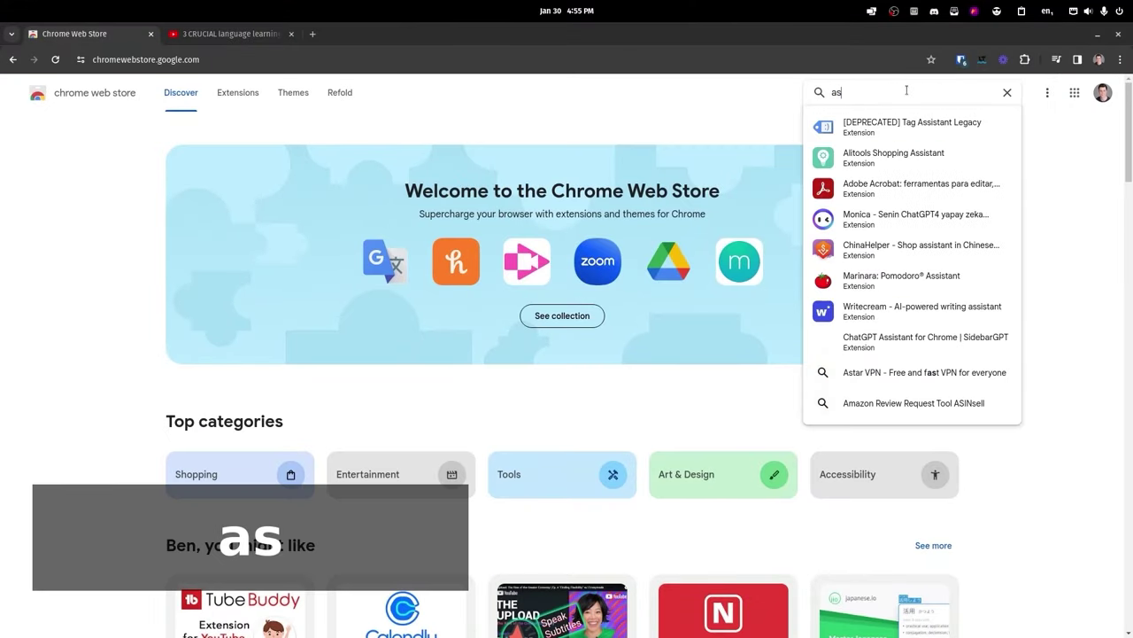
key("Return")
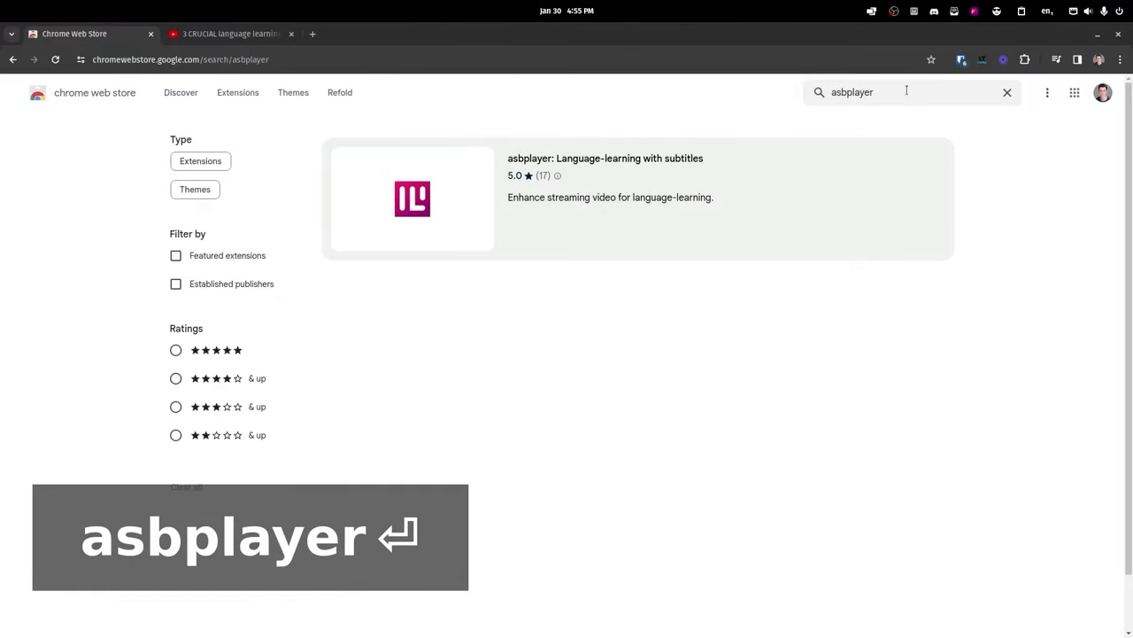
left_click(646, 171)
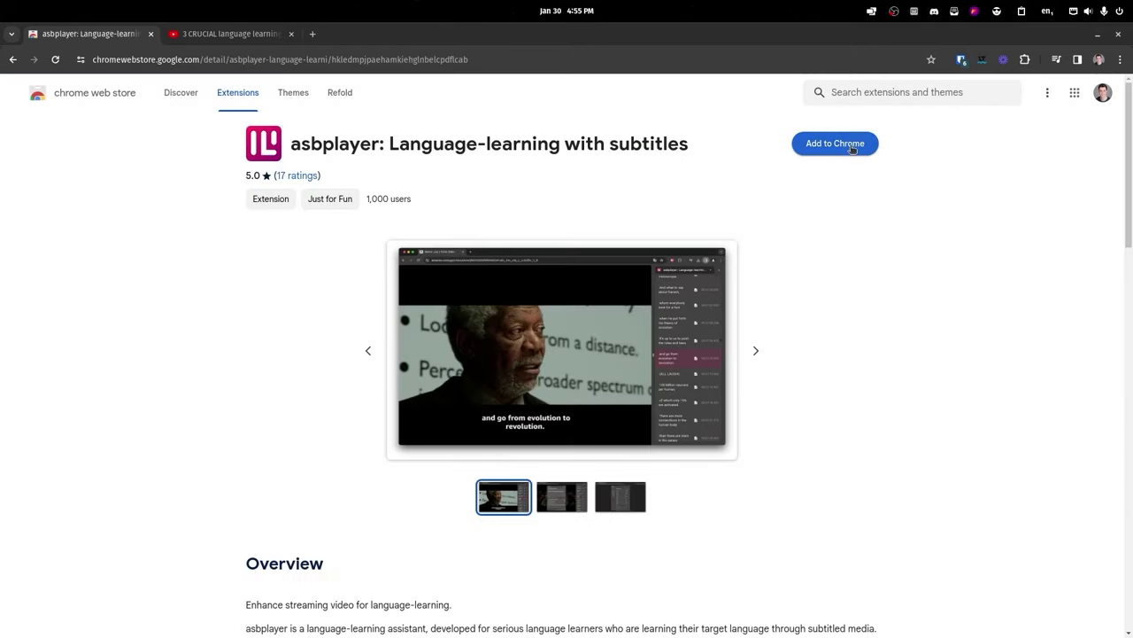
Briefly bring the other browser window forward, then put it away to return to Chrome.
mouse_move(529, 613)
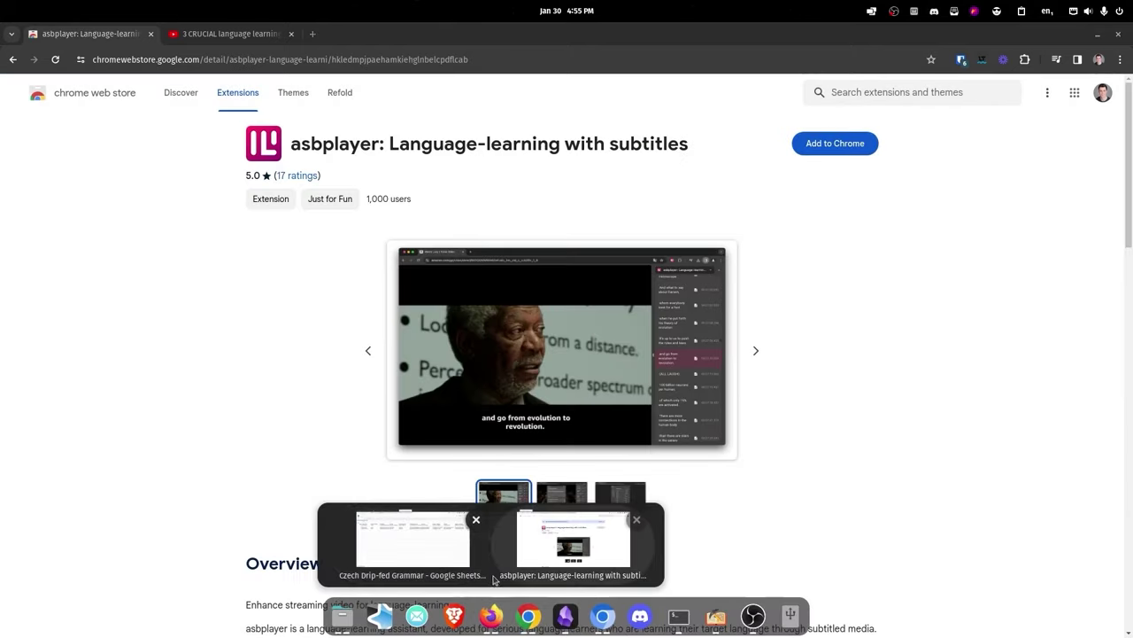
left_click(549, 549)
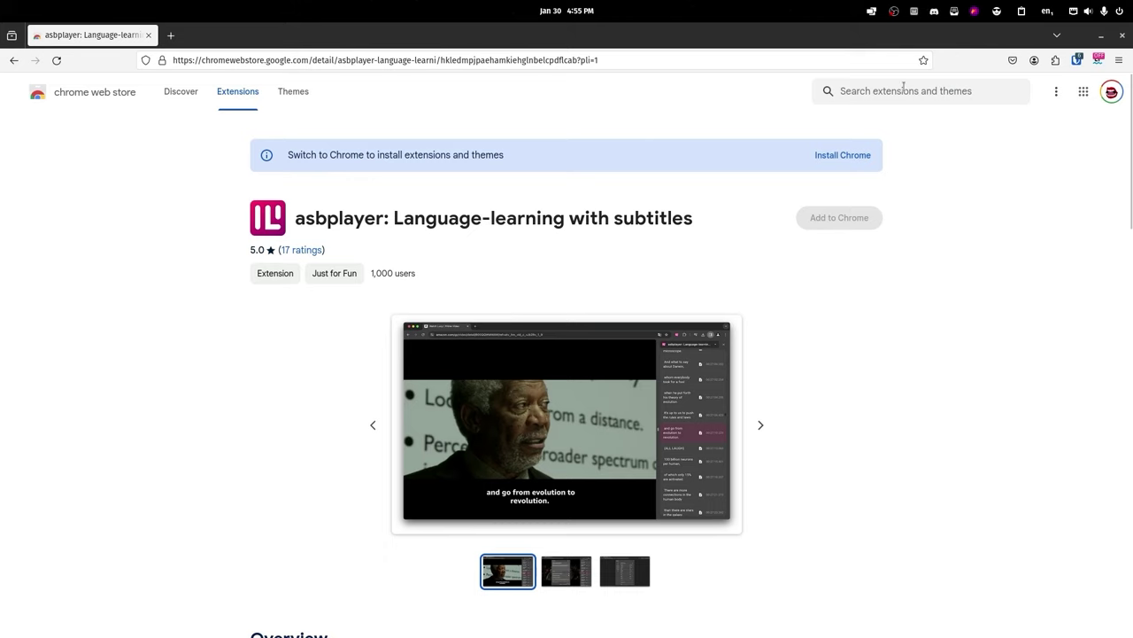
left_click(1100, 40)
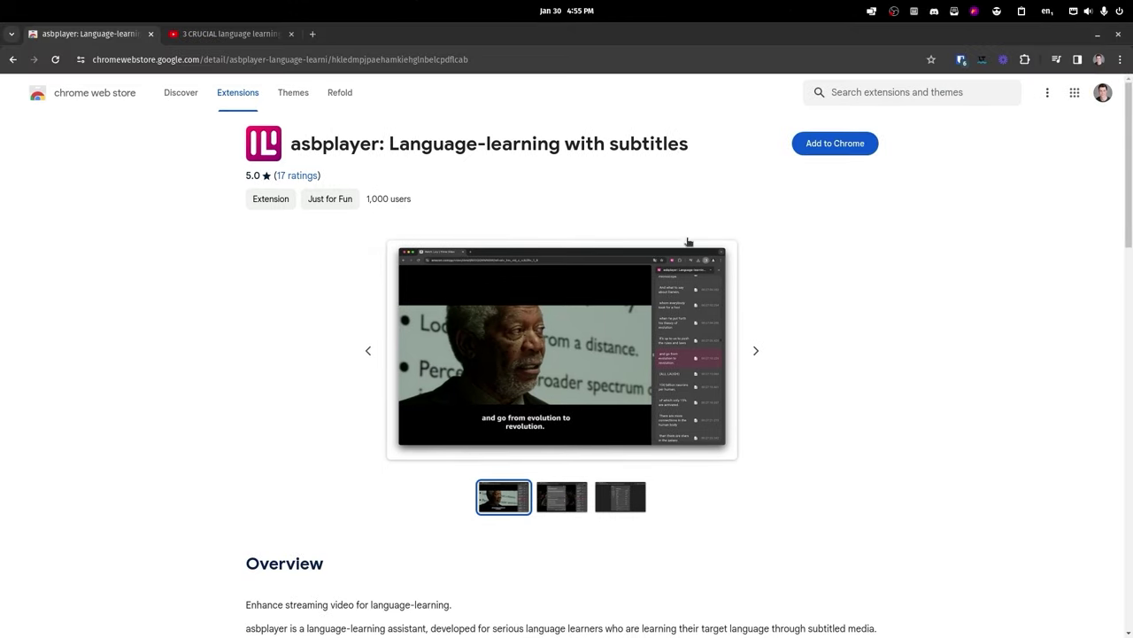
Add asbplayer to Chrome, confirm the install, and check its toolbar icon's options menu.
left_click(822, 144)
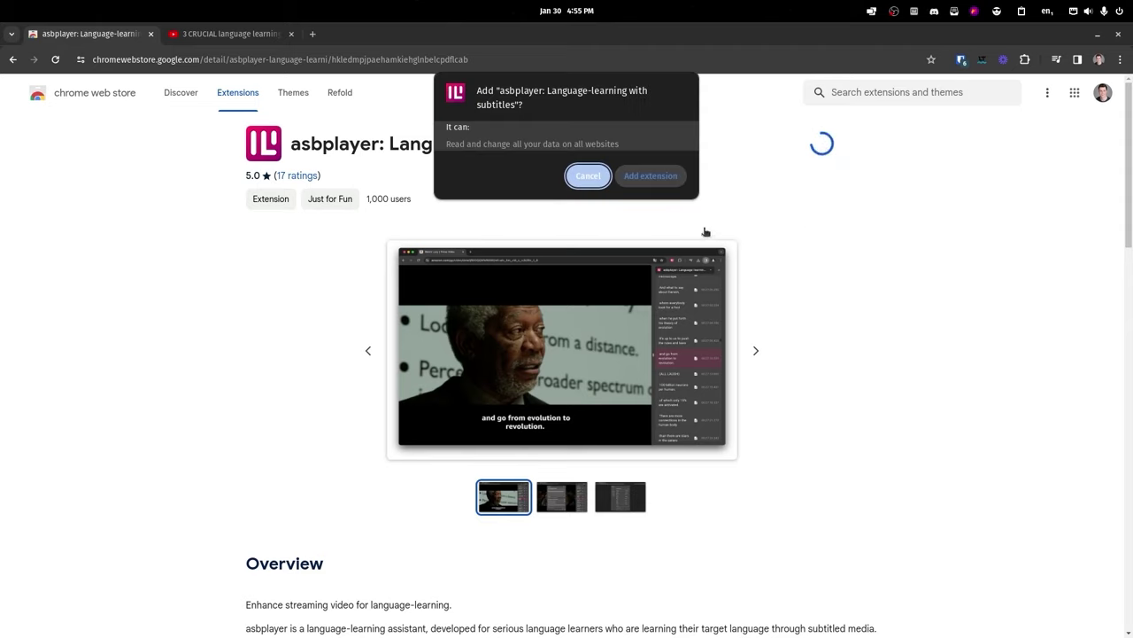
left_click(649, 177)
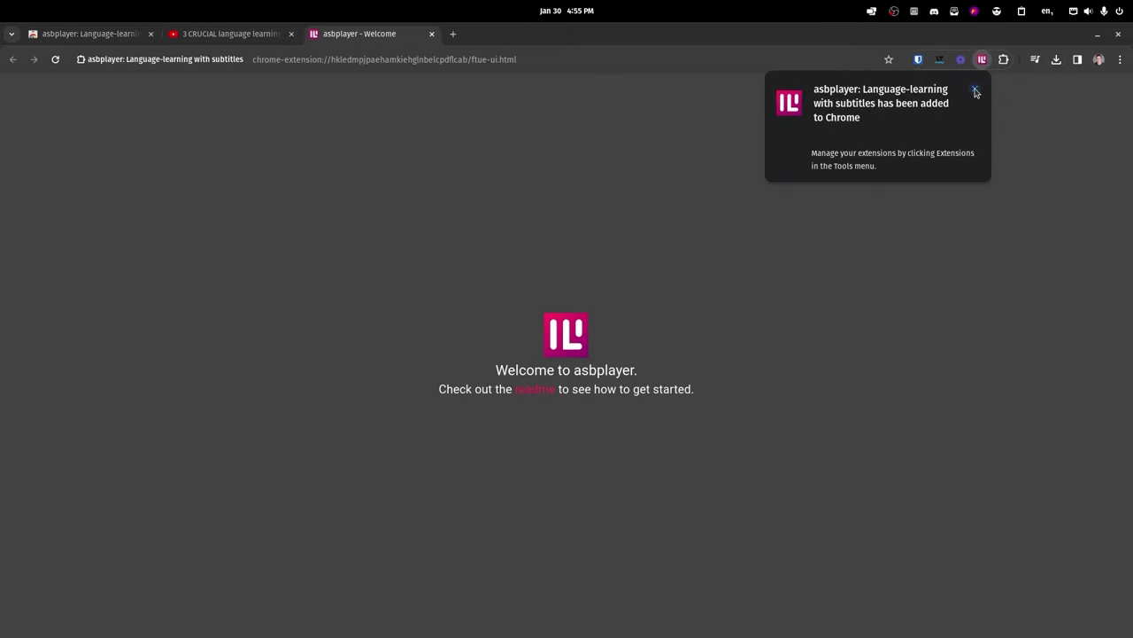
right_click(982, 62)
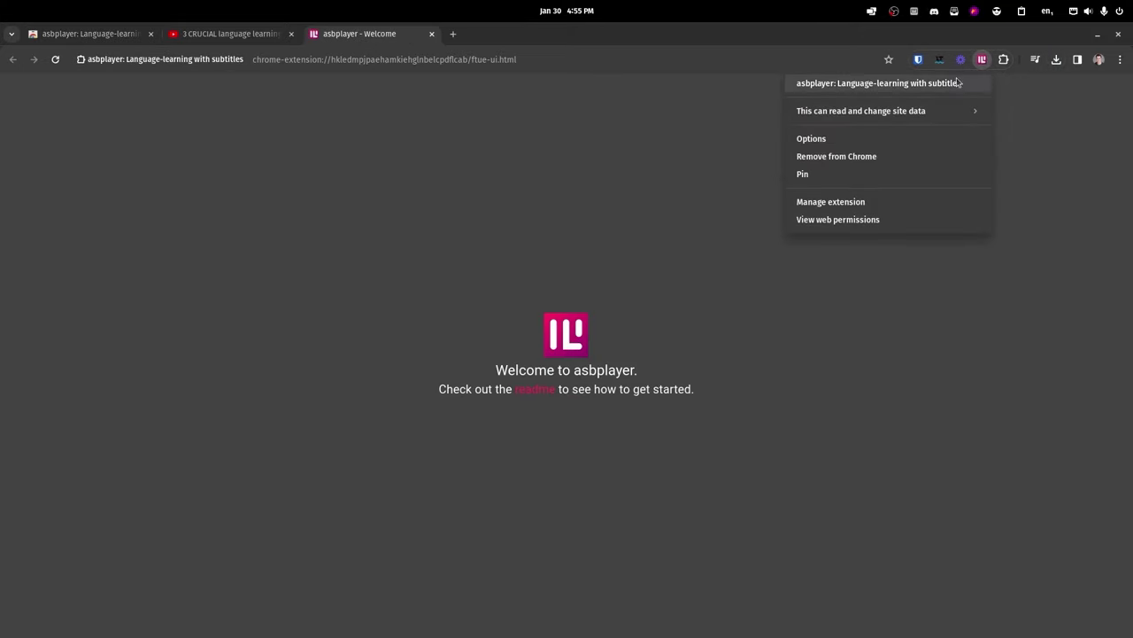
left_click(914, 252)
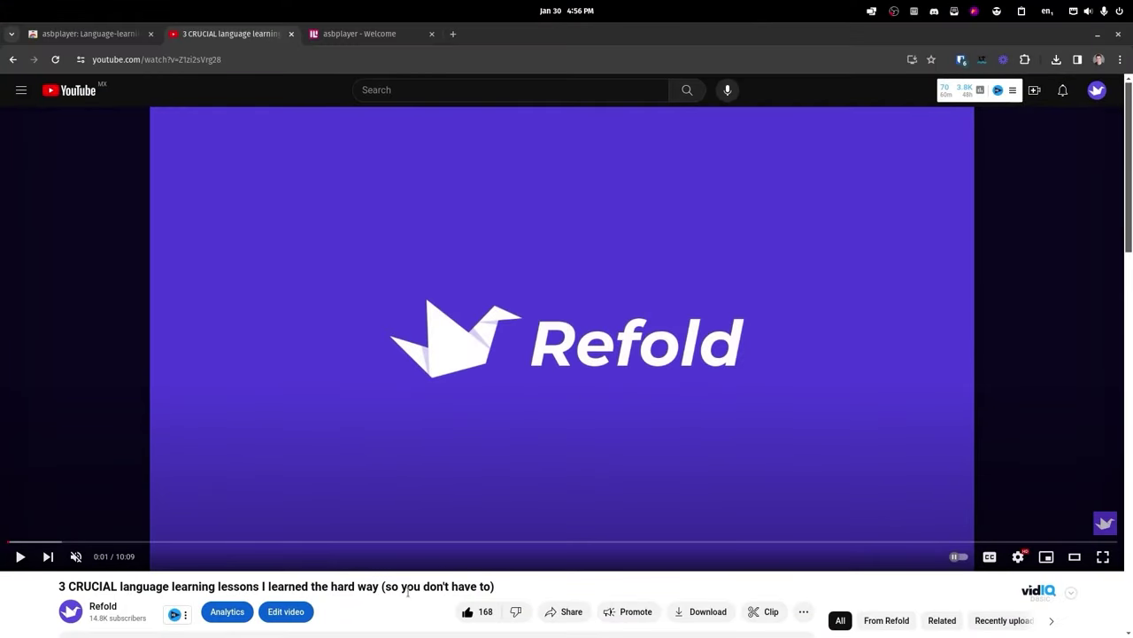
Load the en-US - English (United States) track as Subtitle Track 1 via Ctrl+Shift+F.
key("ctrl+shift+f")
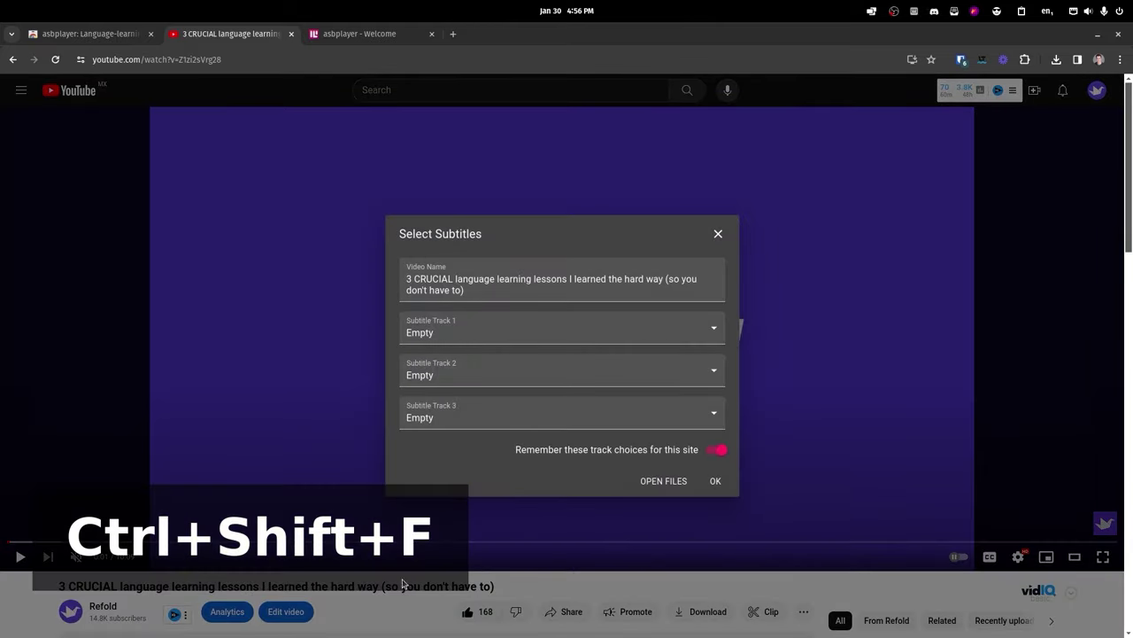
left_click(478, 329)
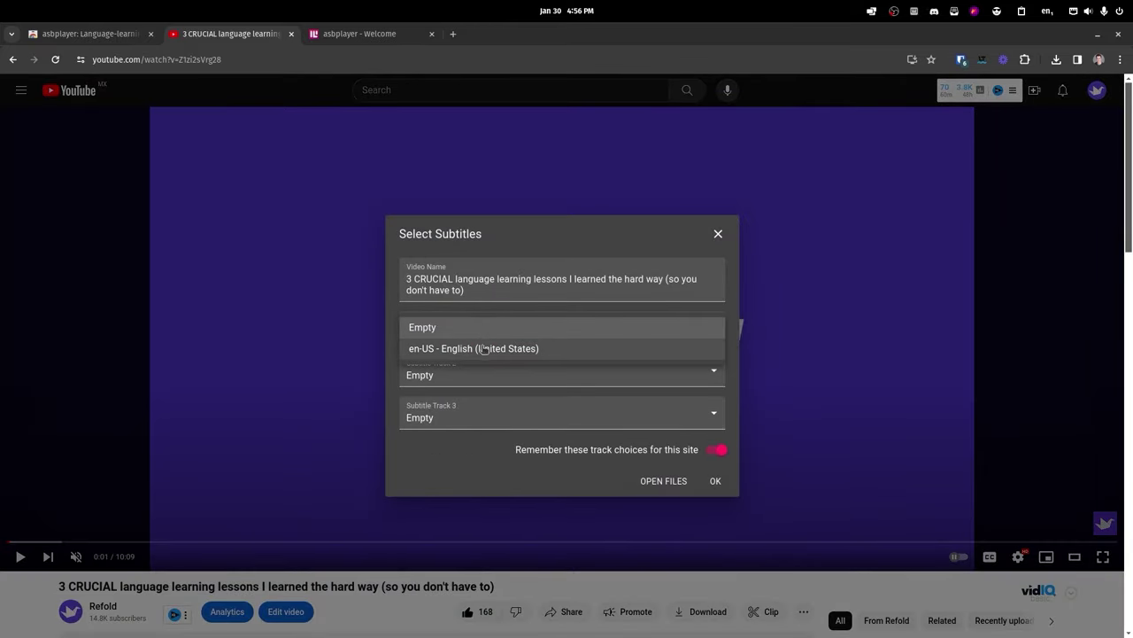
left_click(484, 346)
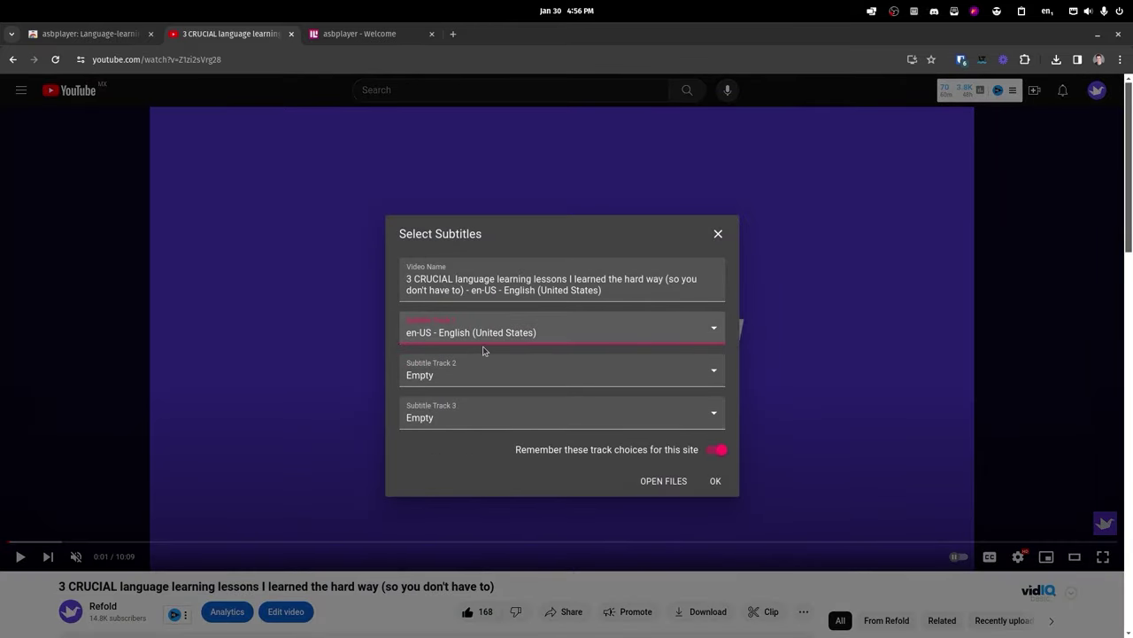
left_click(716, 481)
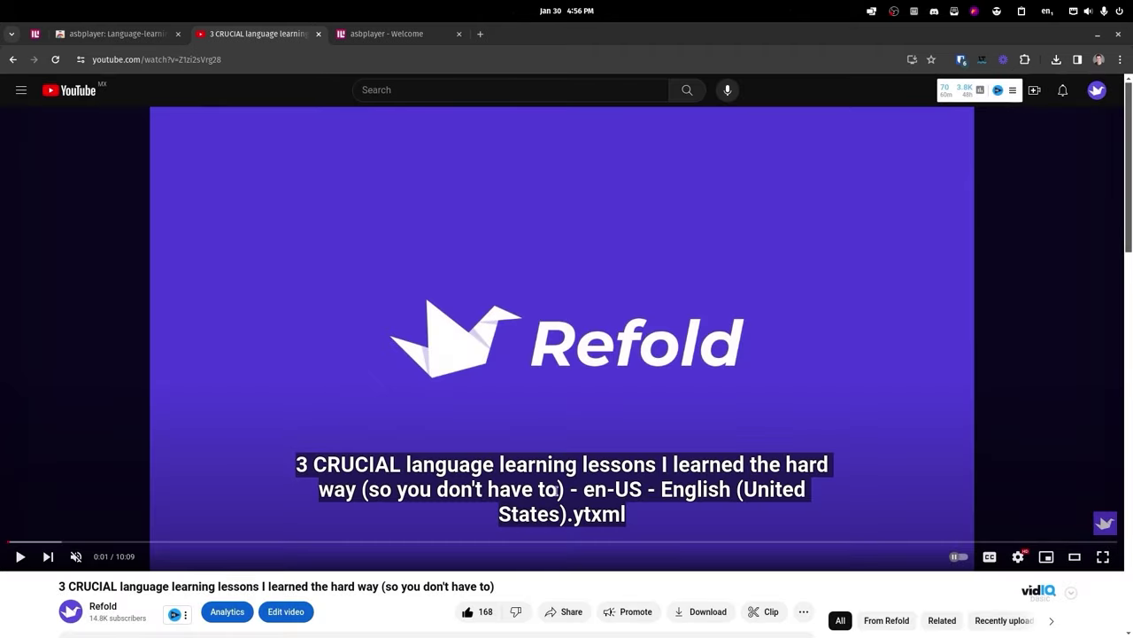
Play, pause, and step between subtitle lines with the Down, Right and Up keys.
key("space")
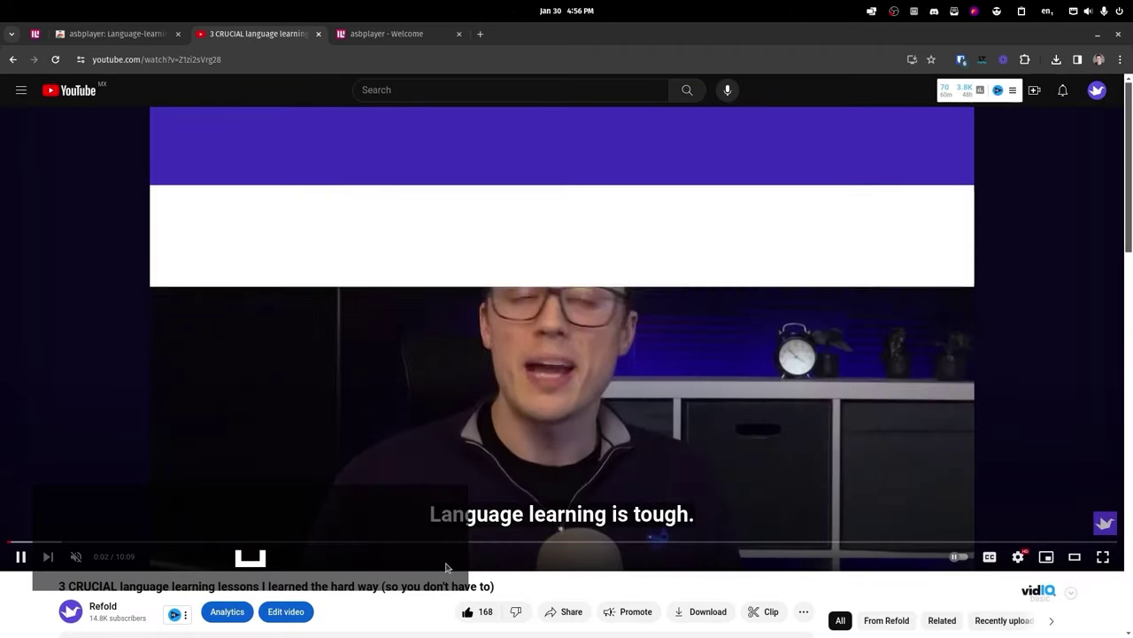
key("space")
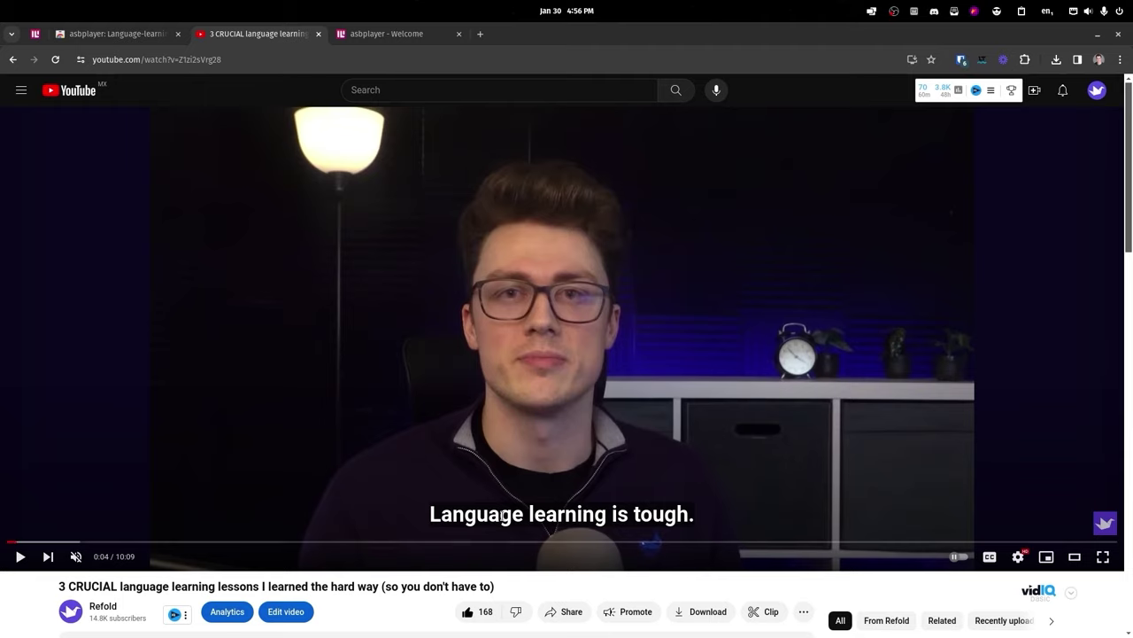
key("Down")
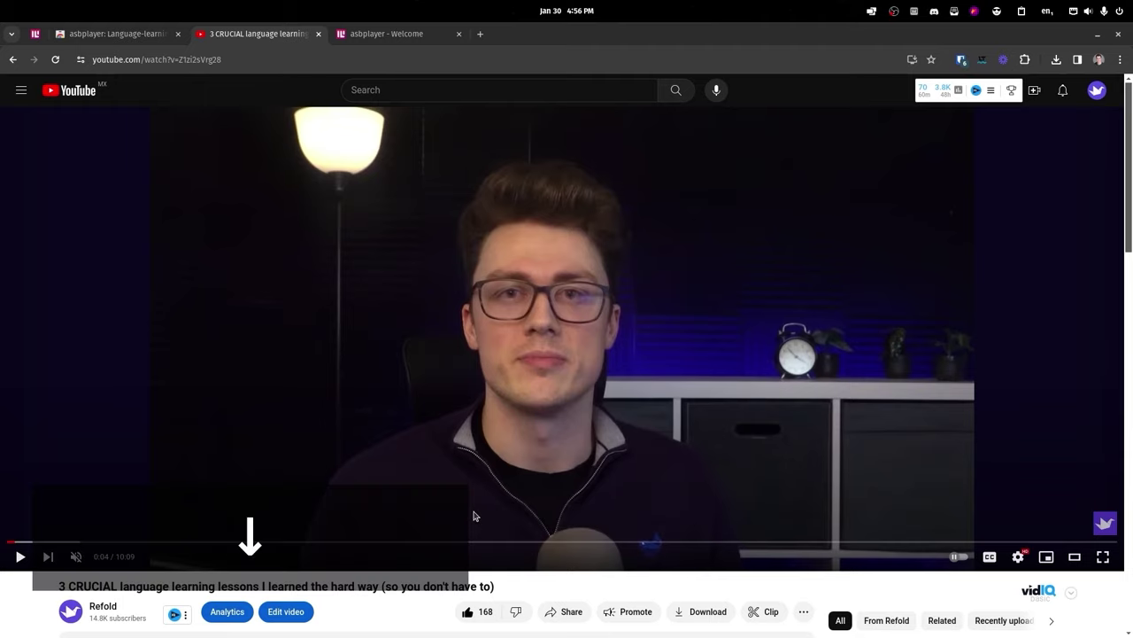
key("Down")
key("Down")
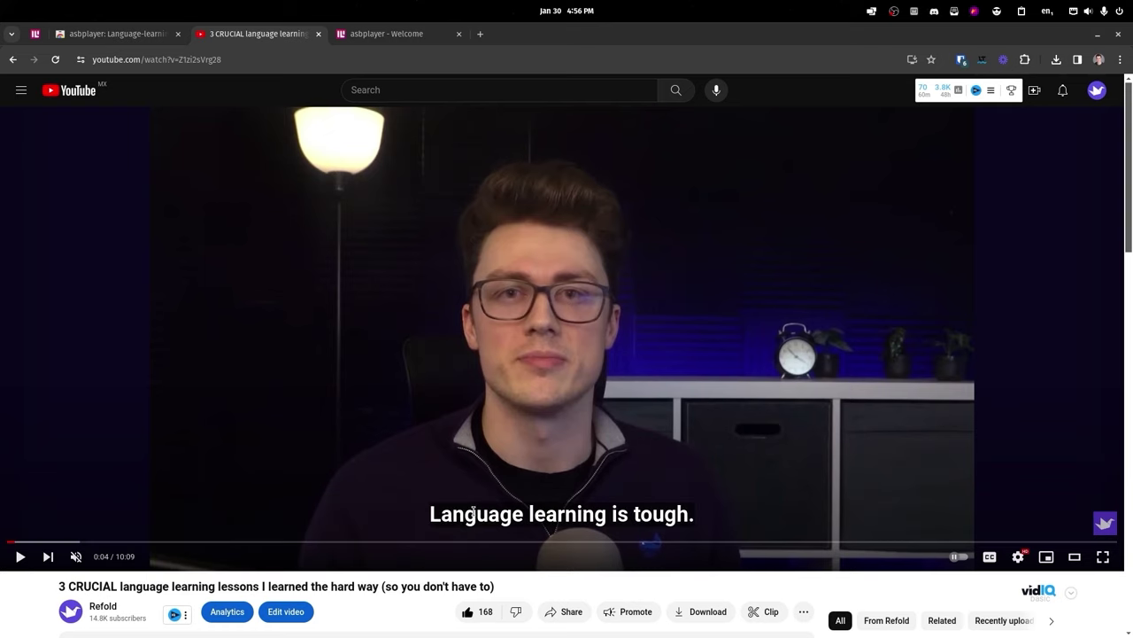
key("Right")
key("Right")
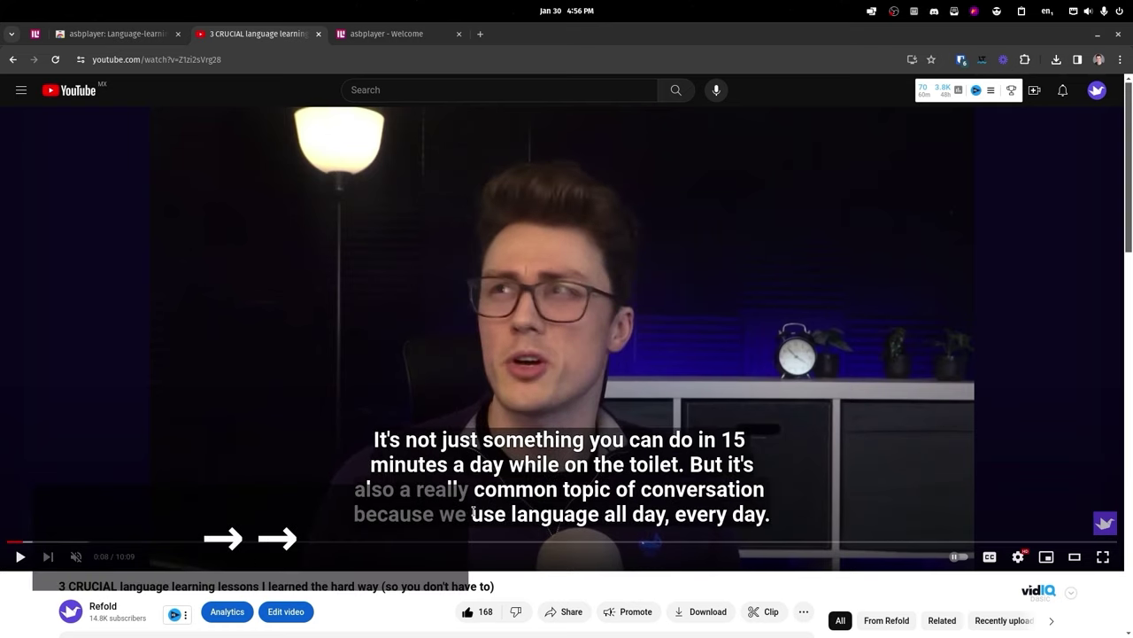
key("Right")
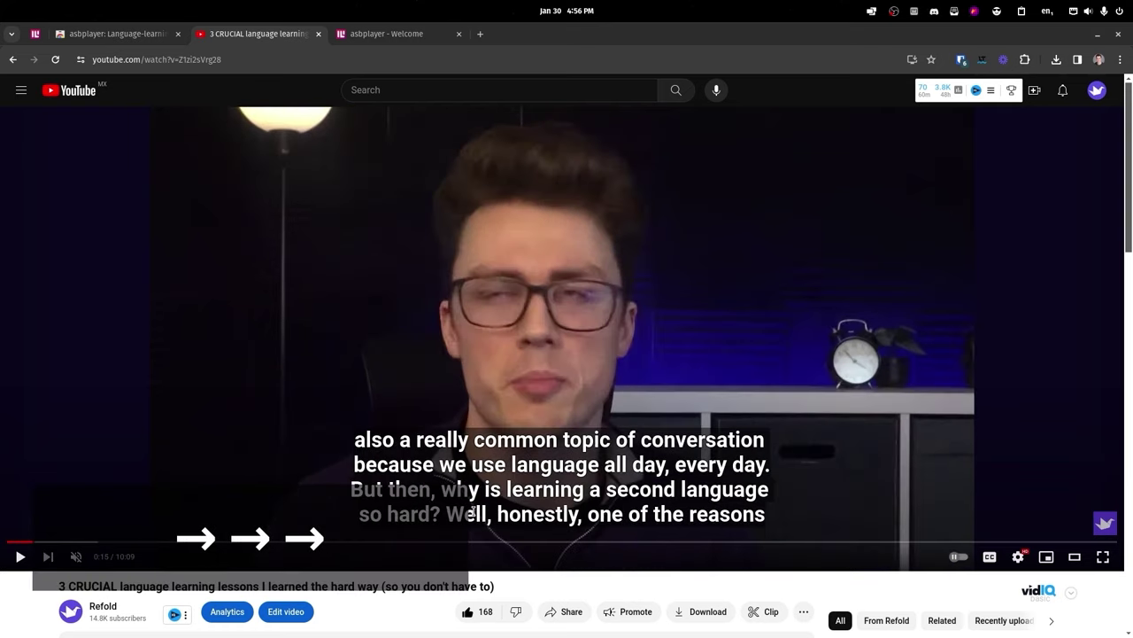
key("Up")
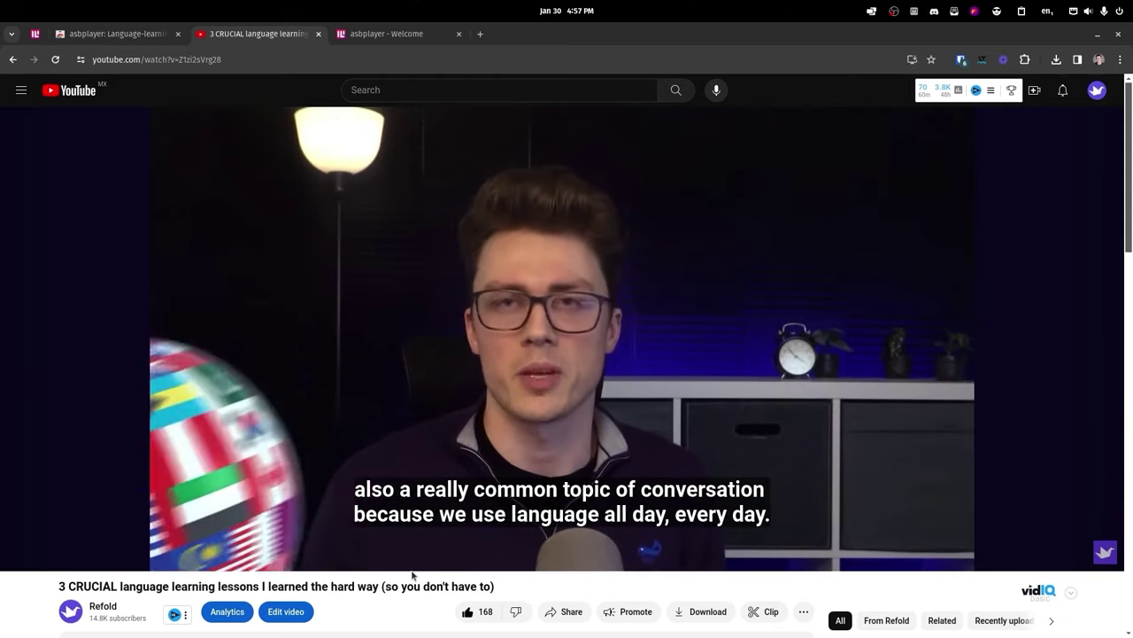
Turn on auto-pause with P and condensed playback with Shift+O, resuming playback.
key("p")
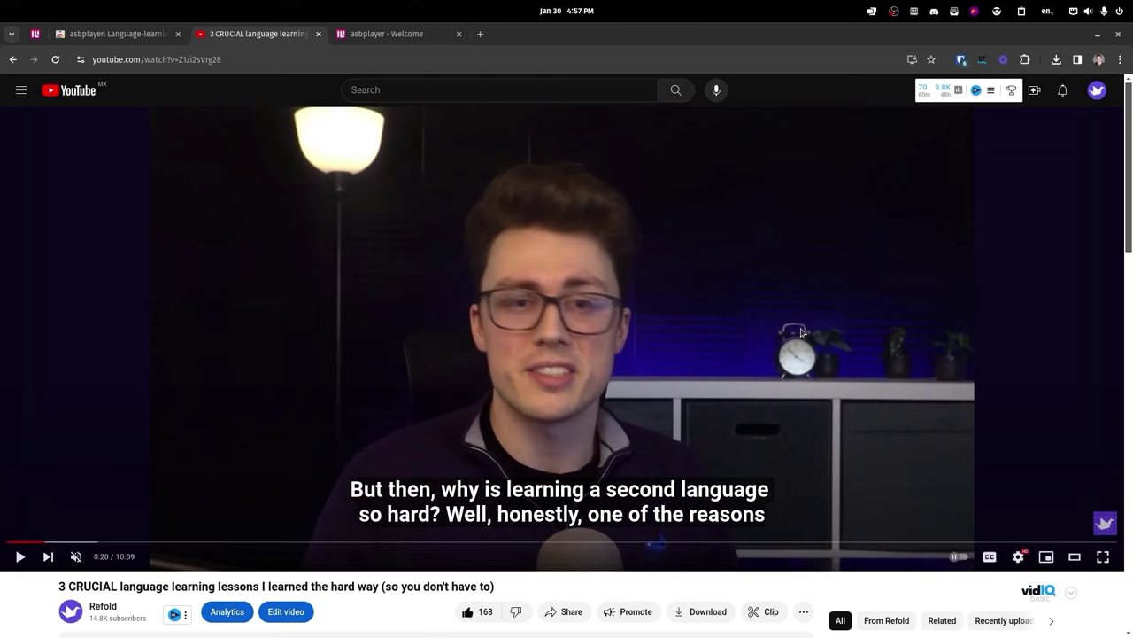
key("space")
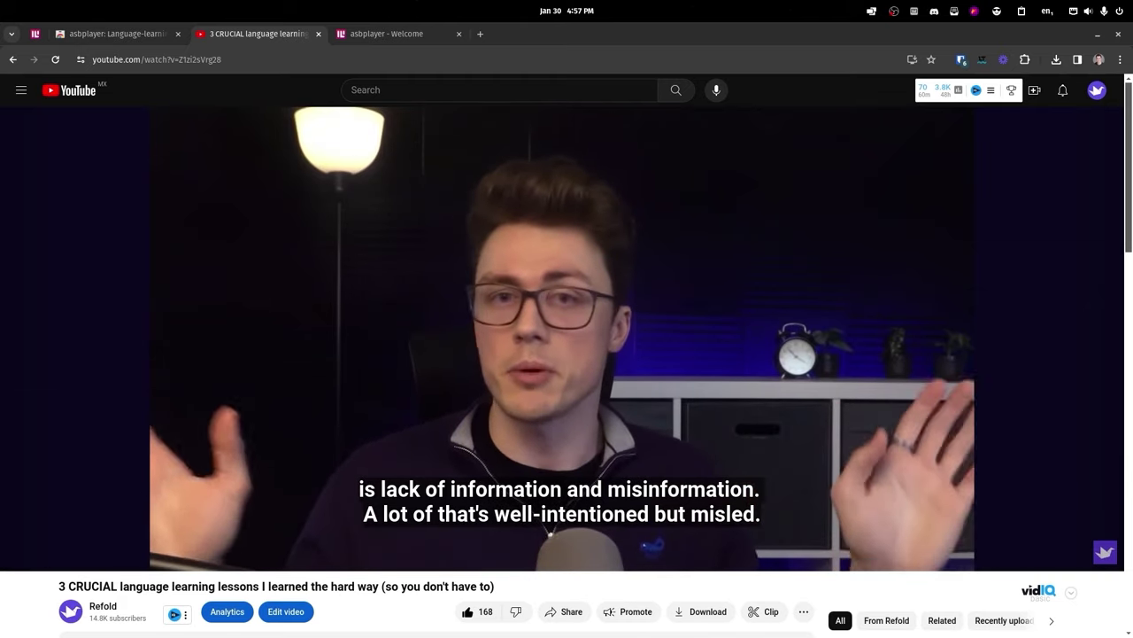
key("Left")
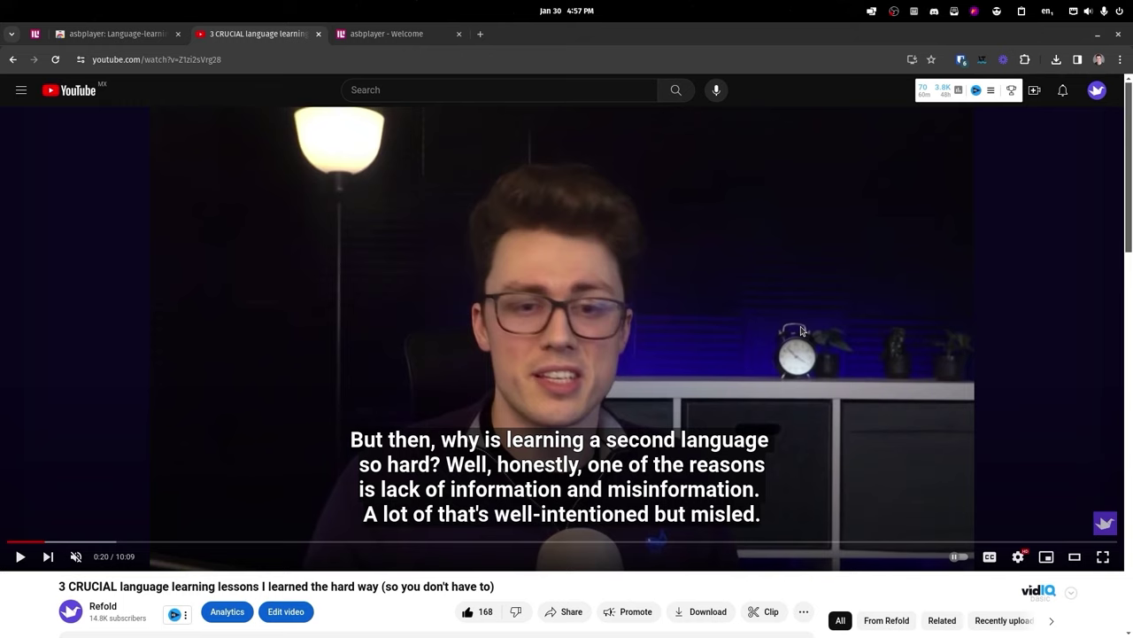
key("shift+o")
key("space")
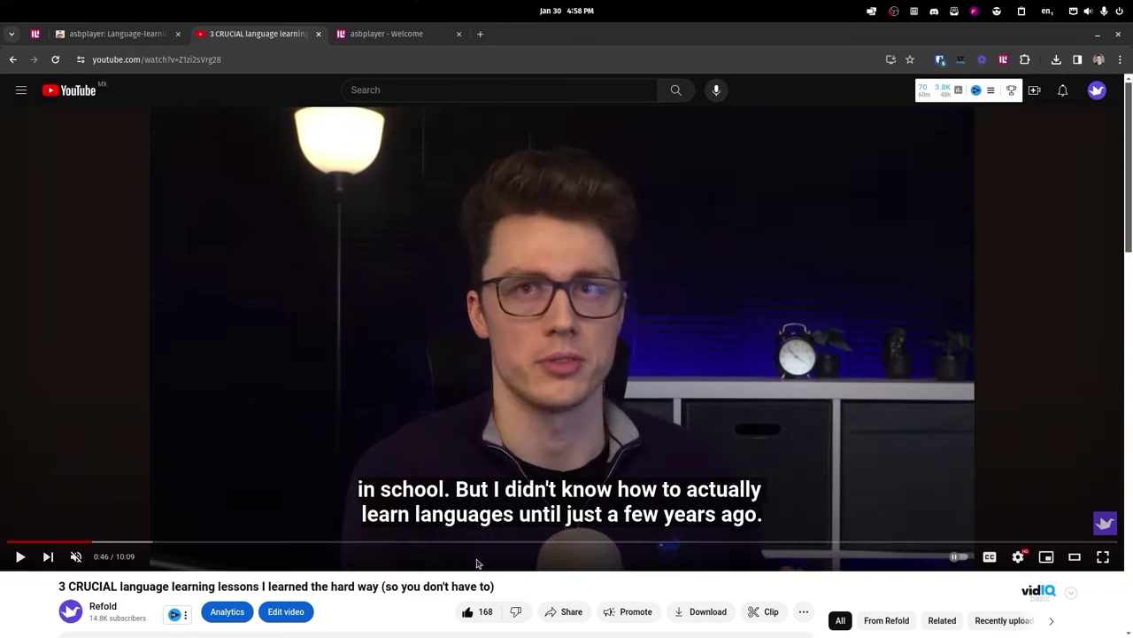
Open the subtitle side panel and jump to lines like 'Today, we're going to talk'.
key("grave")
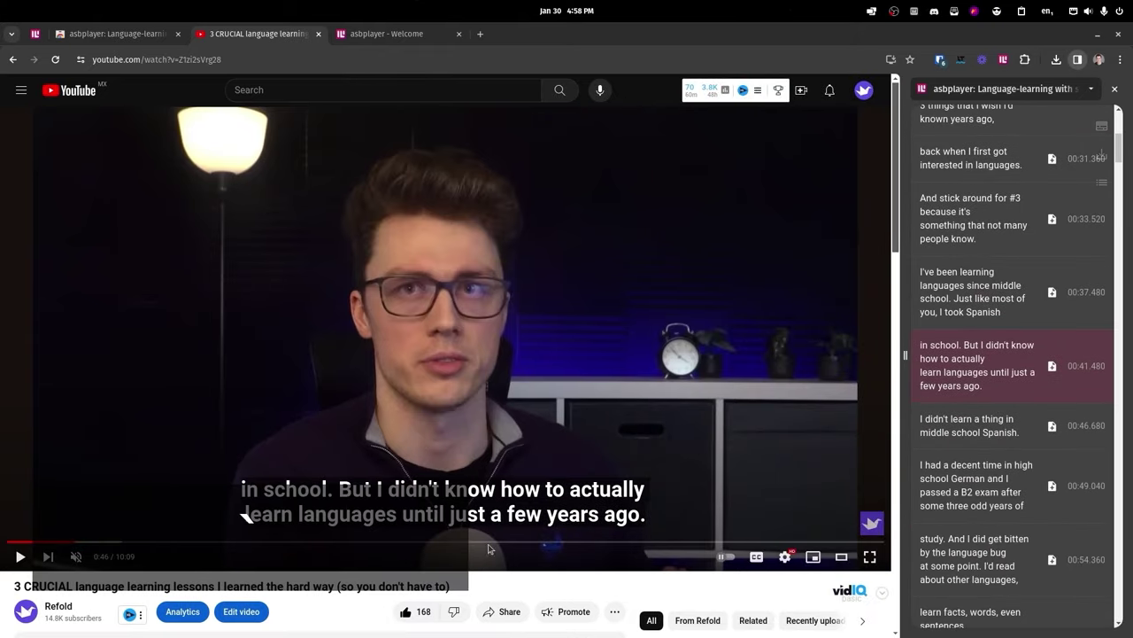
scroll(1121, 162, "down", 3)
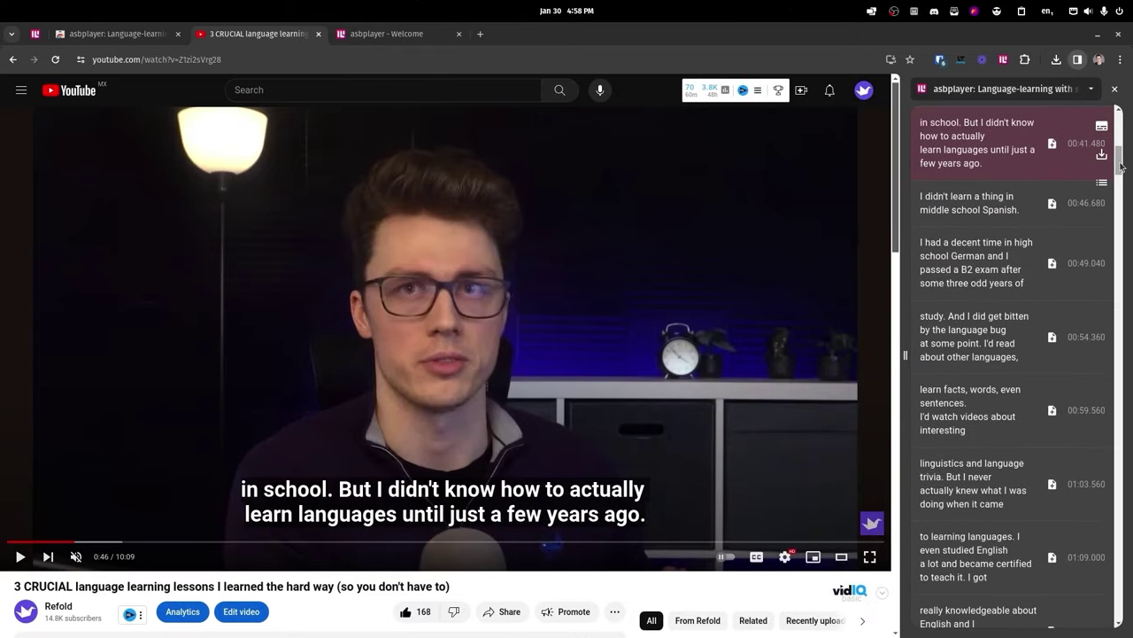
scroll(1121, 162, "up", 3)
left_click(982, 252)
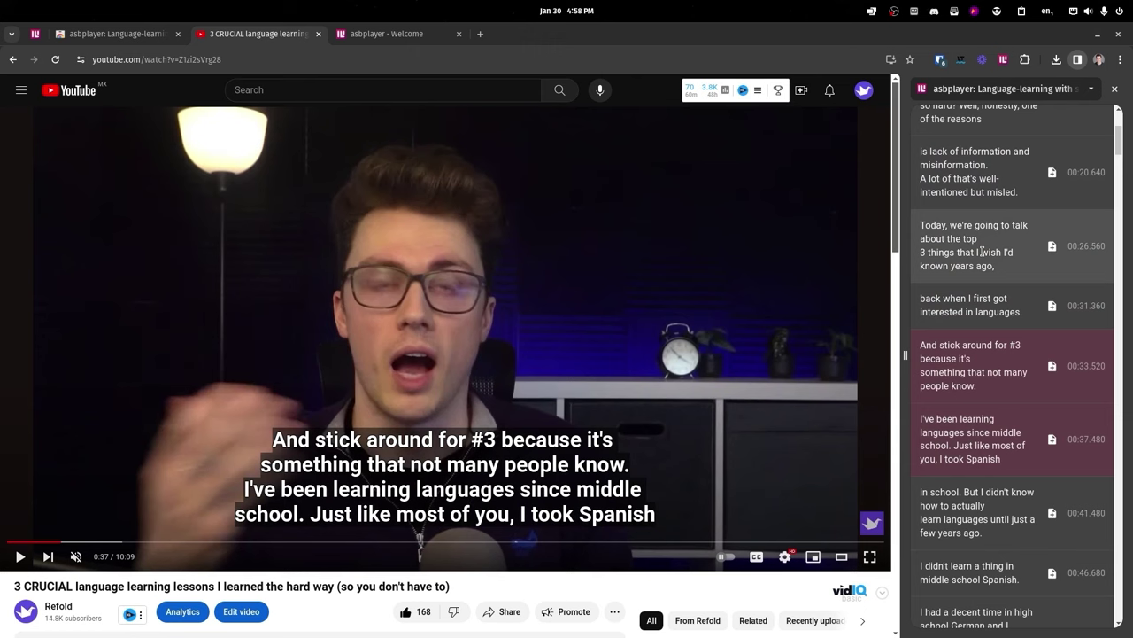
left_click(982, 253)
left_click(508, 312)
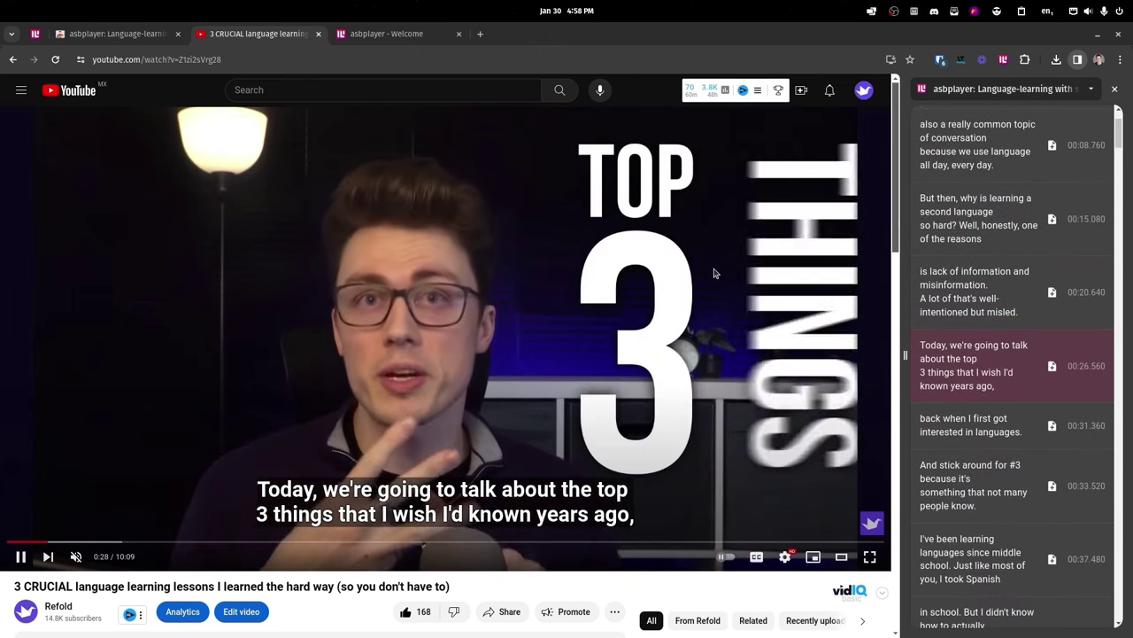
Close the subtitle side panel and raise the playback rate twice with Ctrl+Shift+].
key("grave")
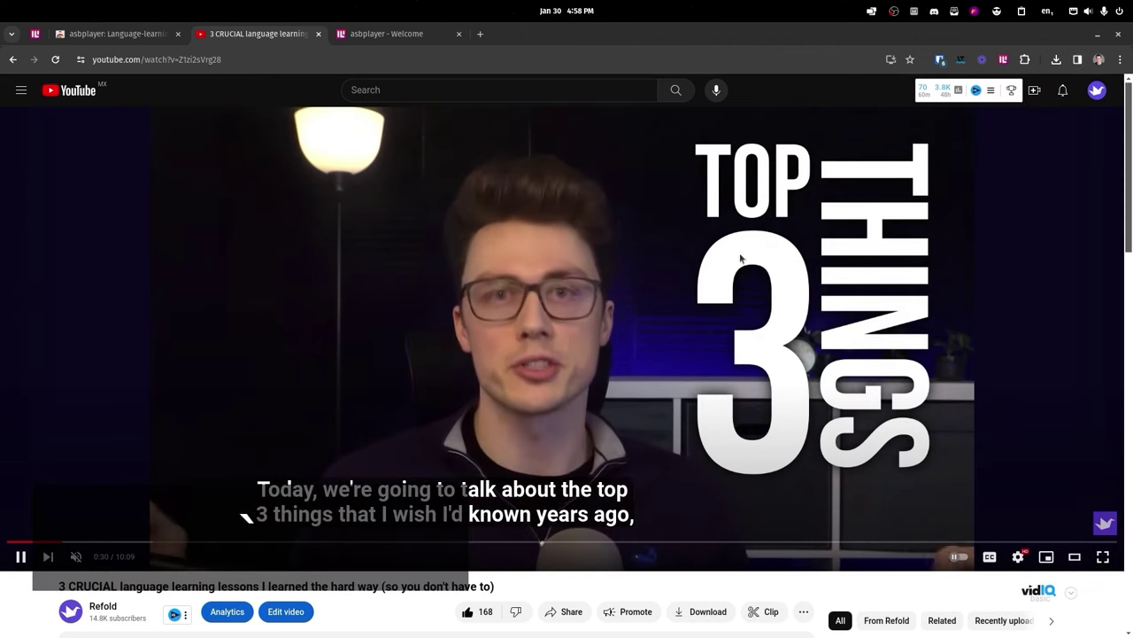
key("space")
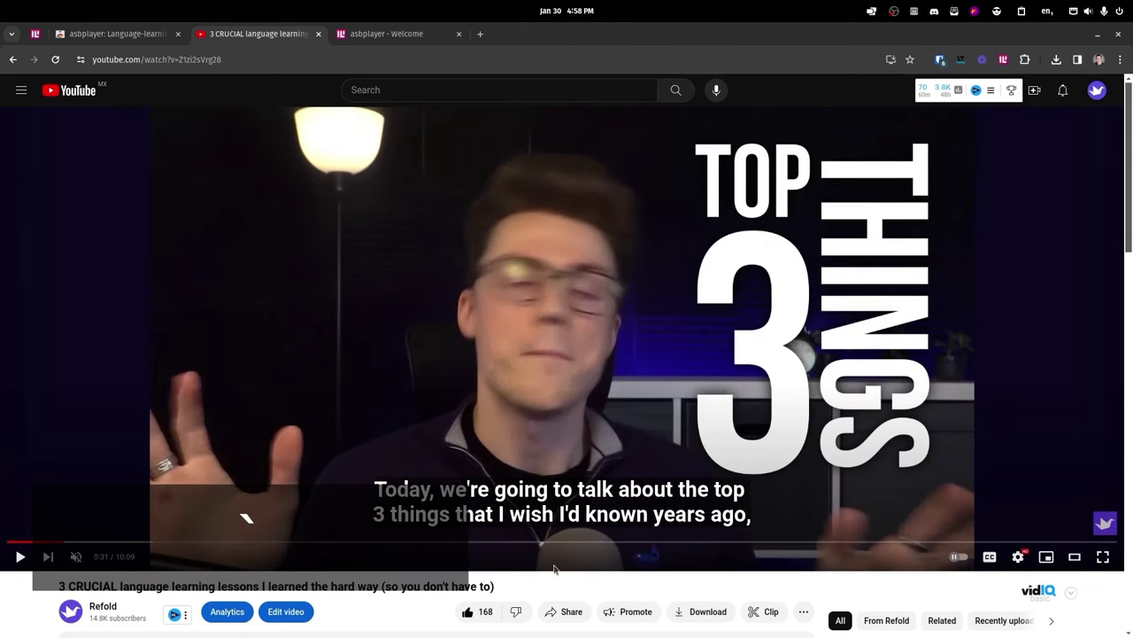
key("ctrl+shift+bracketright")
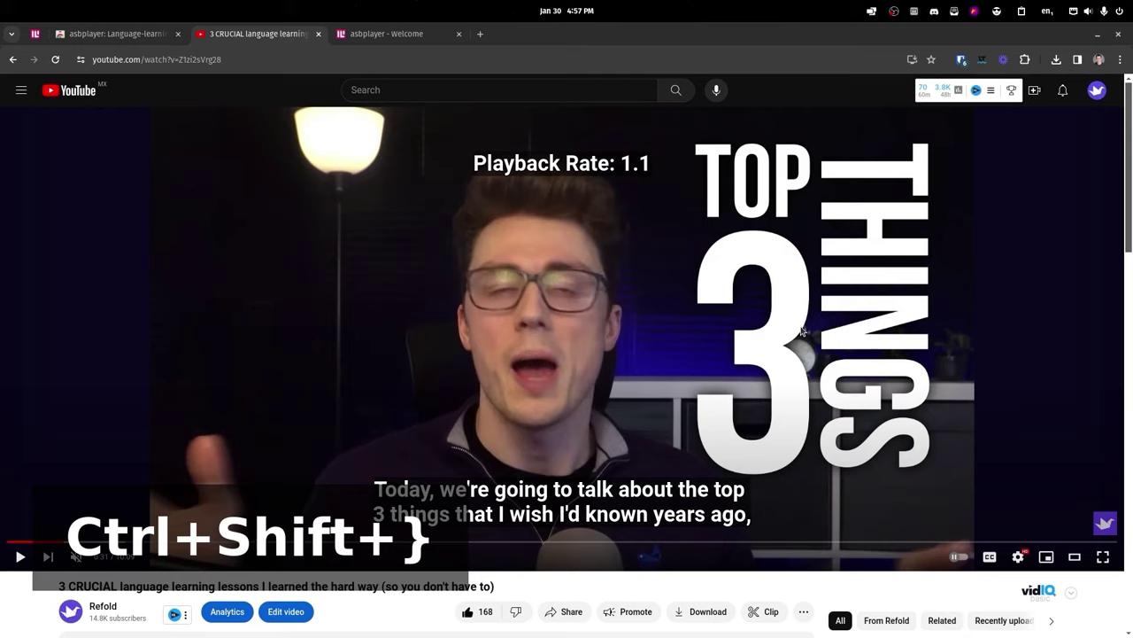
key("ctrl+shift+bracketright")
key("ctrl+shift+bracketright")
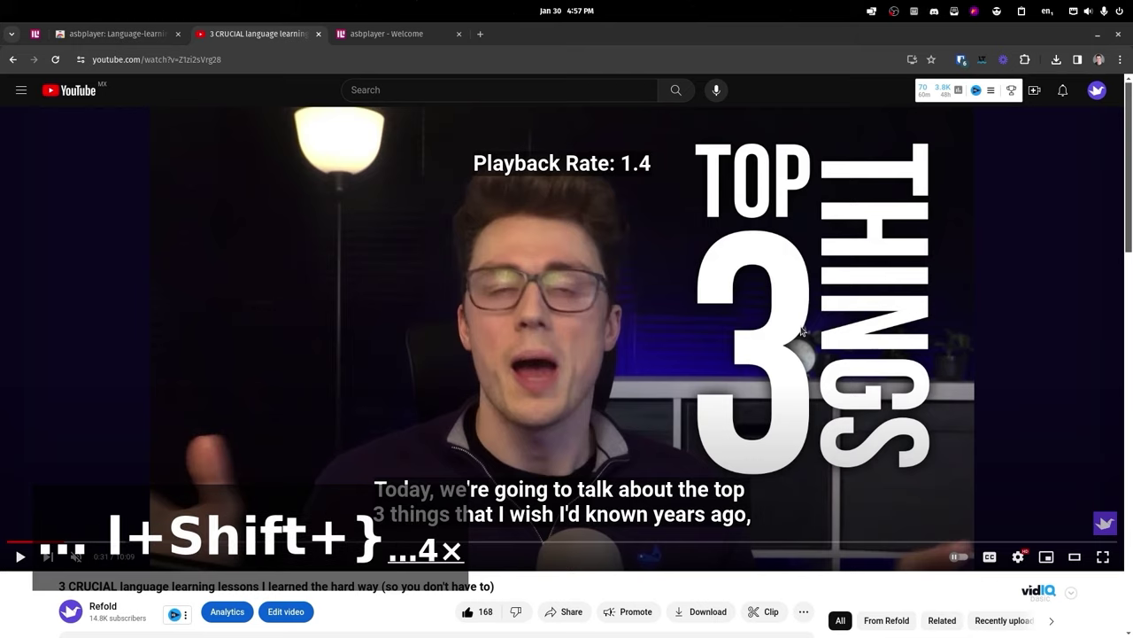
key("space")
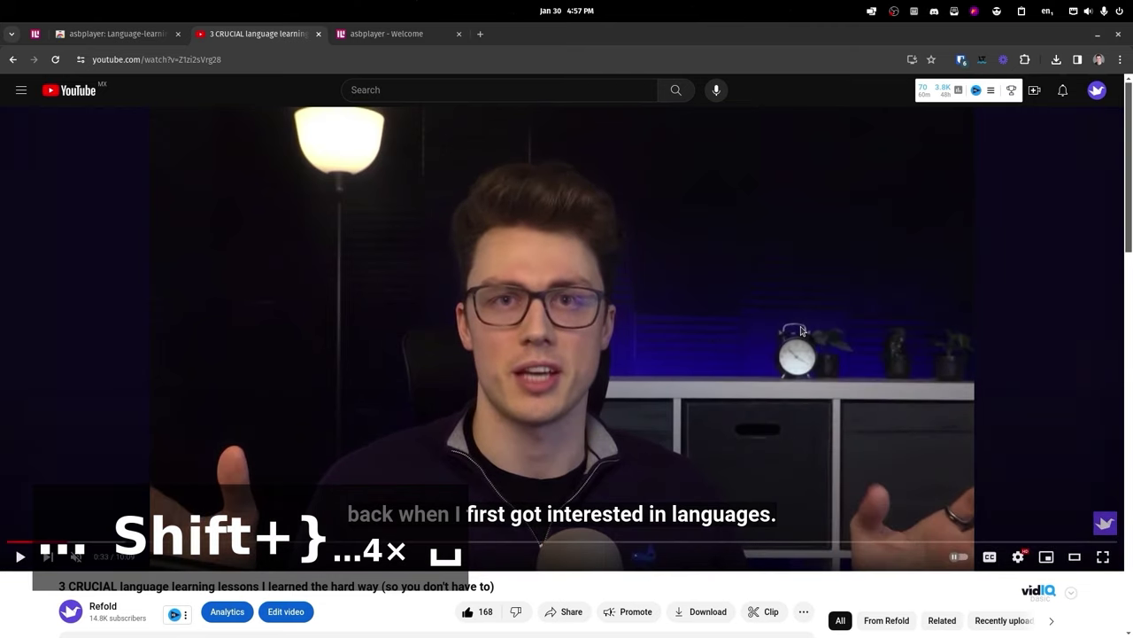
key("space")
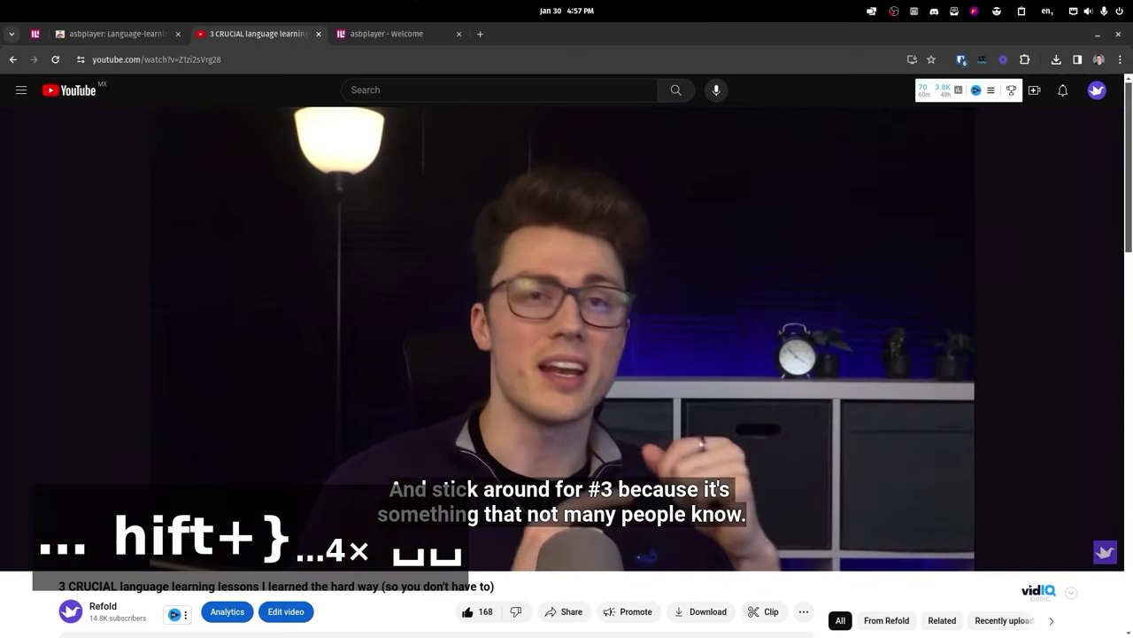
Lower the playback rate to 0.8 with Ctrl+Shift+{ and play briefly.
left_click(802, 330)
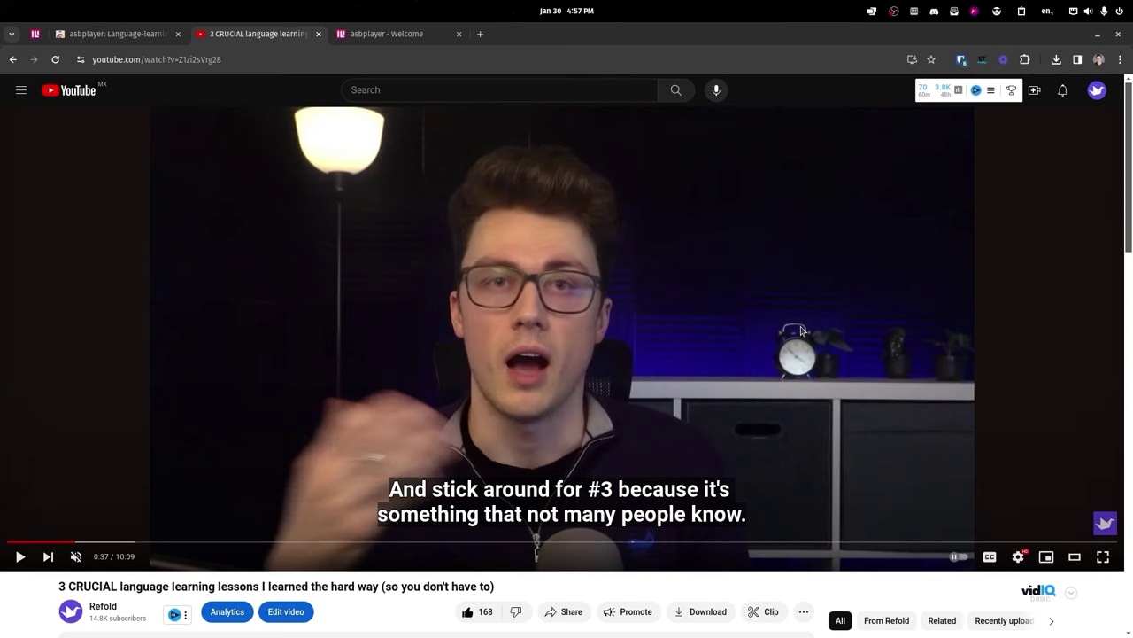
key("ctrl+shift+braceleft")
key("ctrl+shift+braceleft")
key("ctrl+shift+braceleft")
key("ctrl+shift+braceleft")
key("ctrl+shift+braceleft")
key("space")
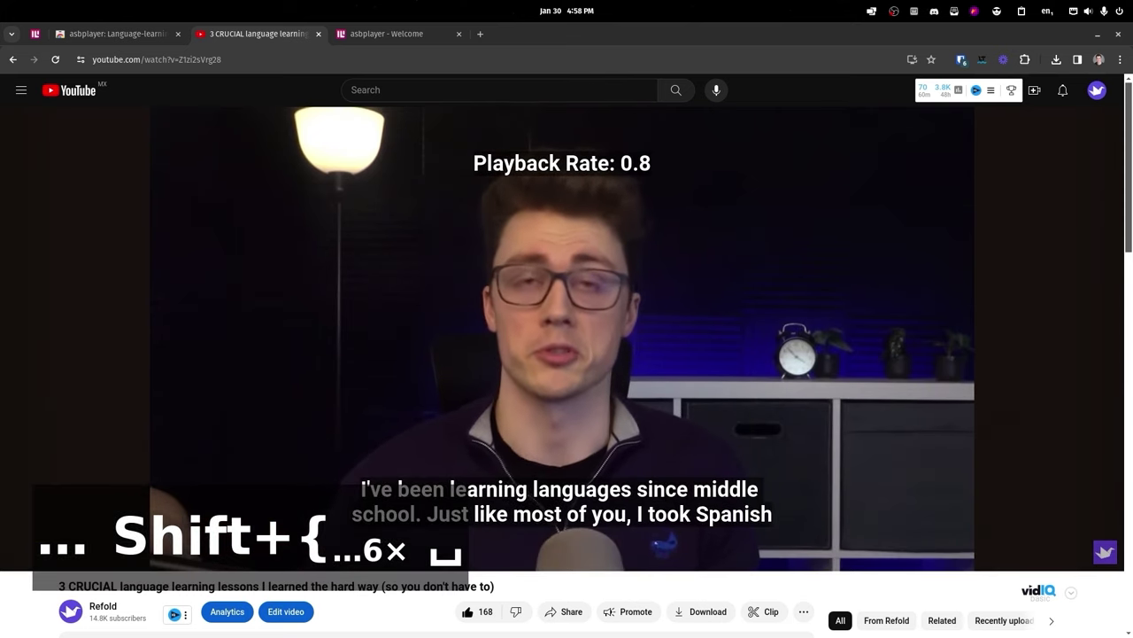
left_click(940, 231)
Pin asbplayer to the toolbar and open its settings at the keyboard shortcuts.
left_click(1025, 61)
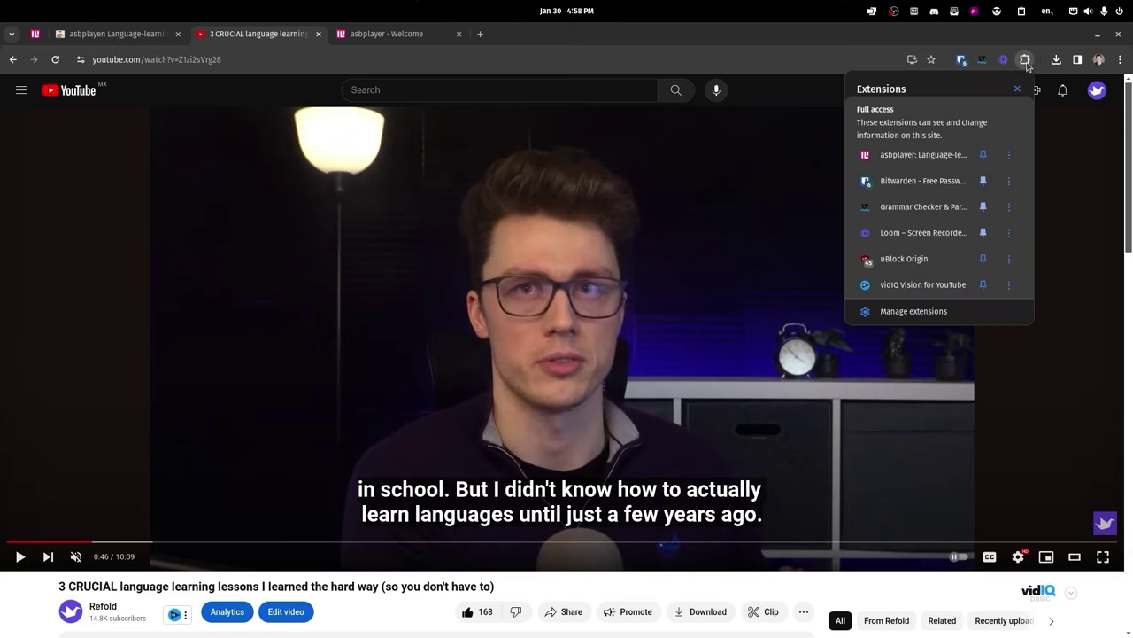
left_click(985, 154)
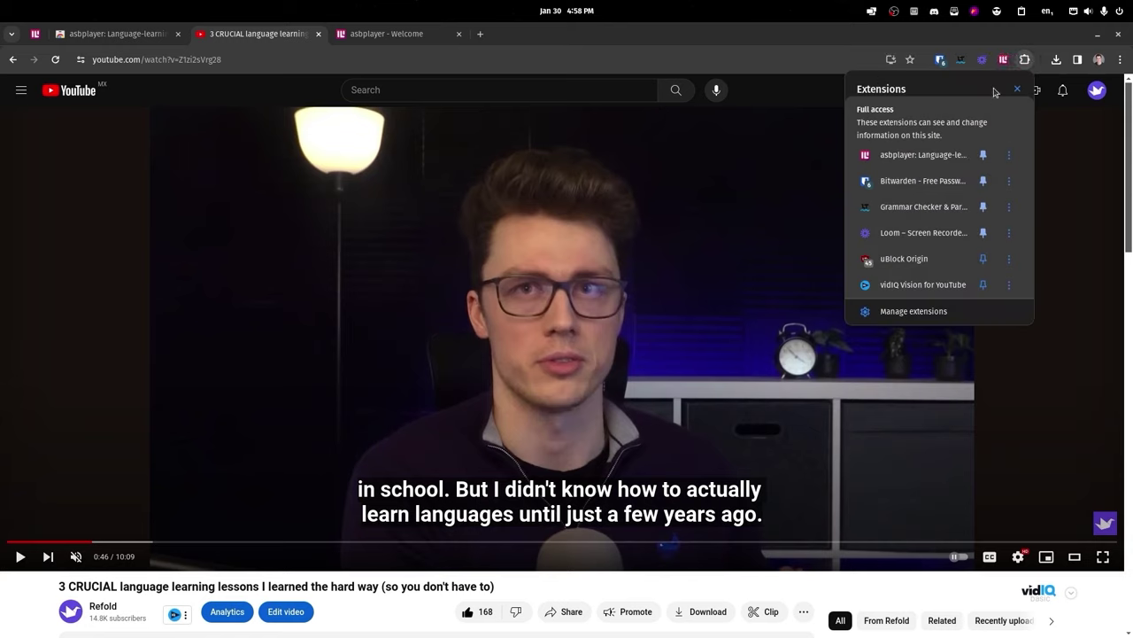
left_click(1003, 60)
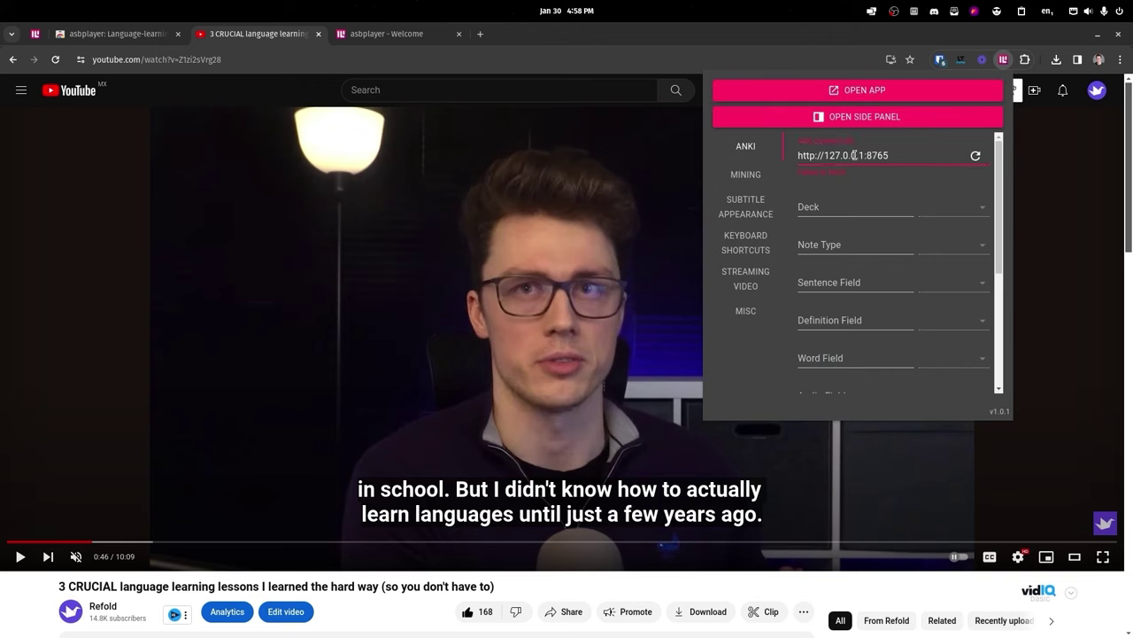
left_click(761, 239)
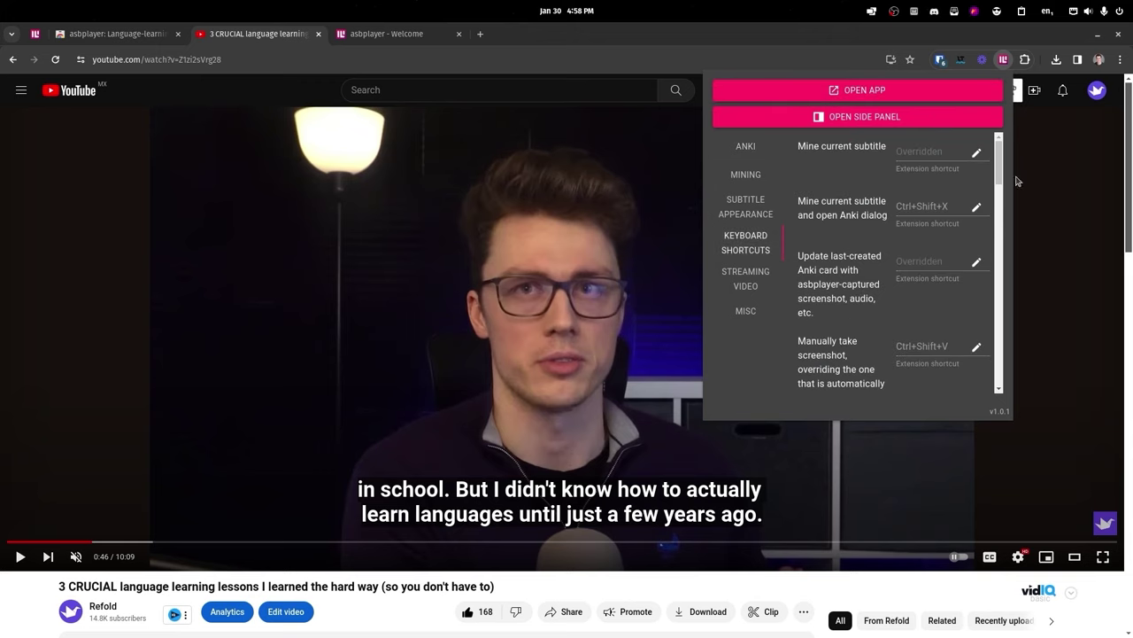
scroll(1009, 199, "down", 5)
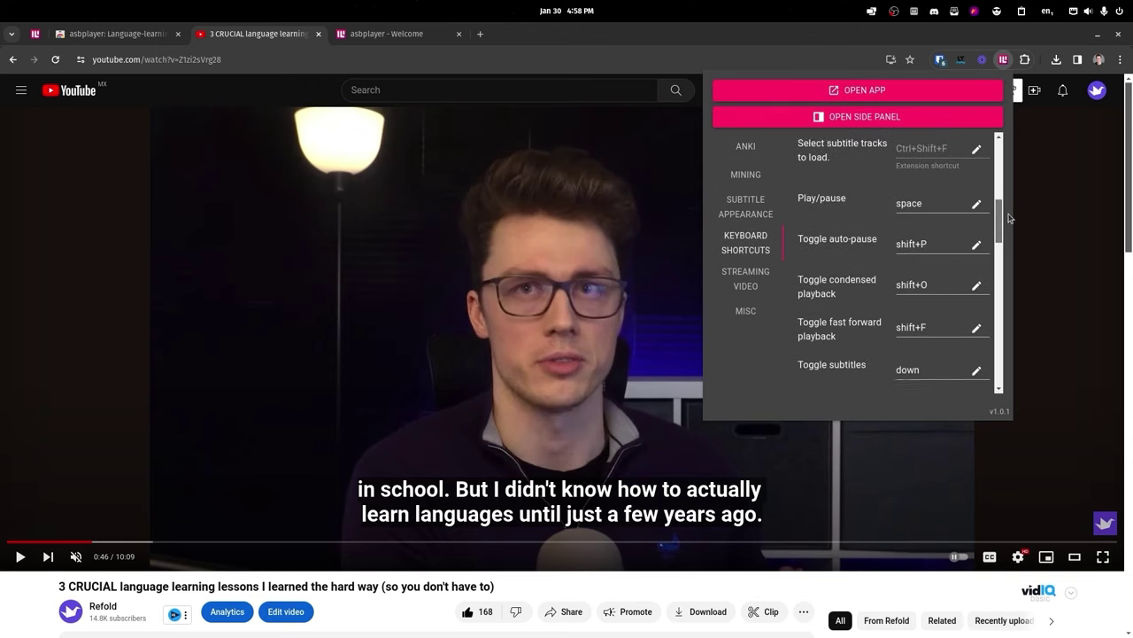
Set the subtitle colour to purple under Subtitle Appearance.
left_click(754, 212)
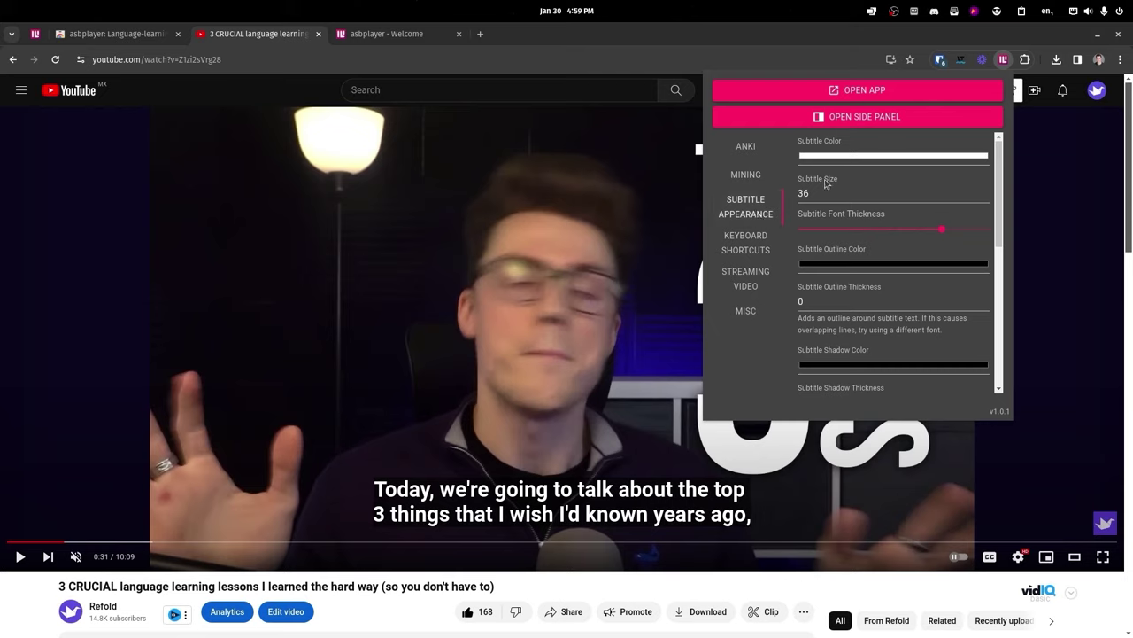
left_click(900, 156)
left_click_drag(896, 189, 929, 196)
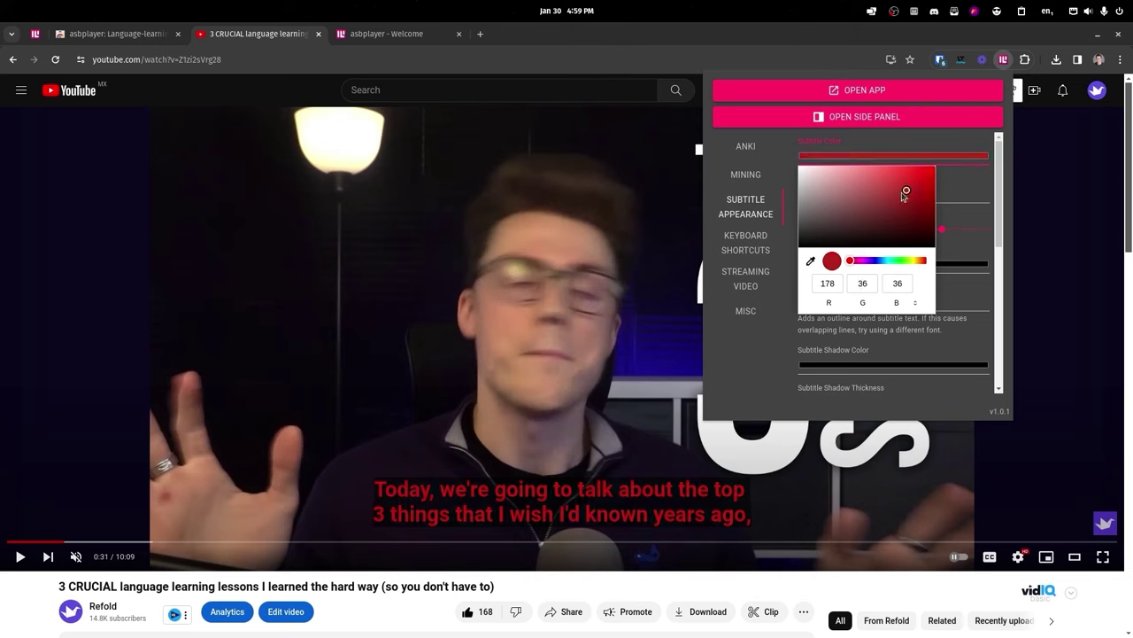
left_click_drag(858, 262, 873, 263)
left_click(959, 249)
left_click(841, 193)
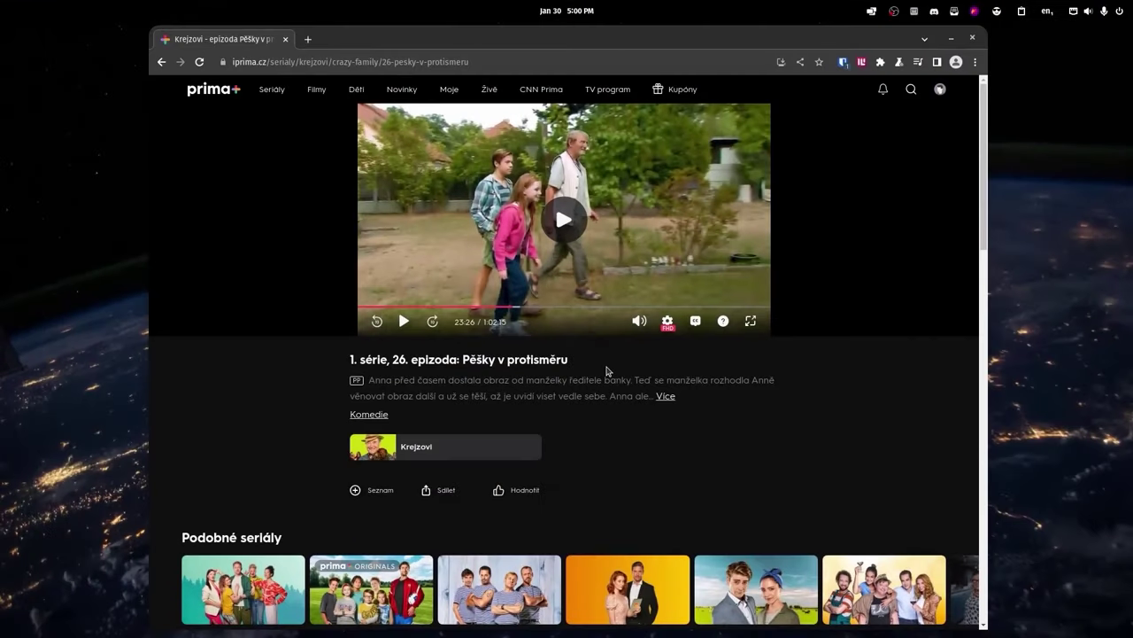
key("ctrl+shift+f")
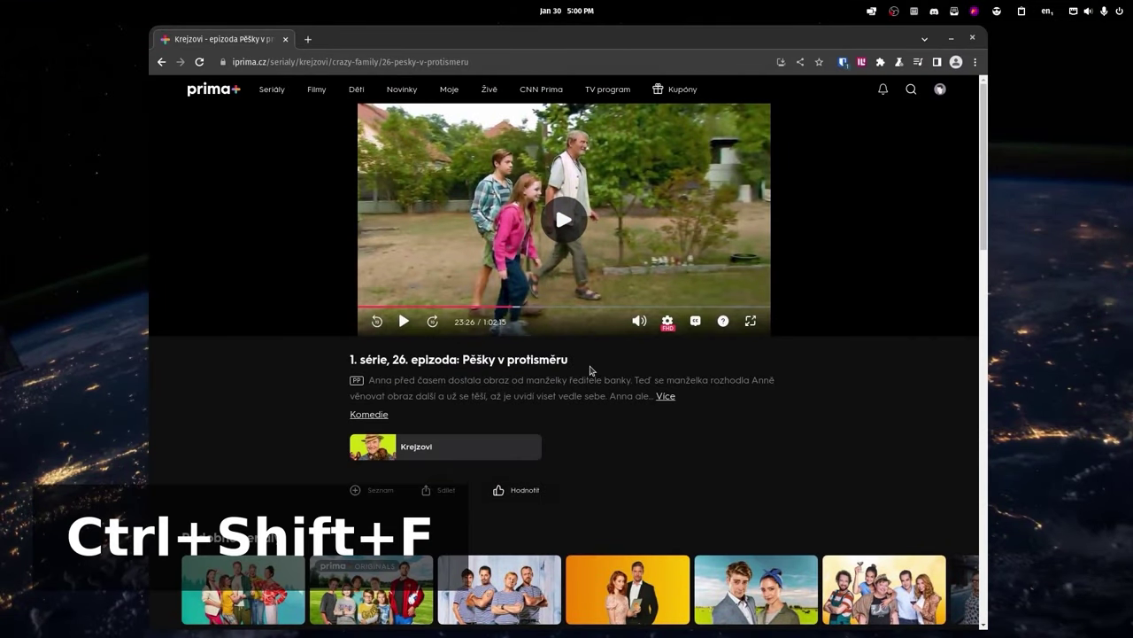
Drag ep26.vtt from the Subtitles/Krejzovi folder onto the Prima+ episode video.
left_click(860, 66)
left_click(832, 109)
key("ctrl+shift+f")
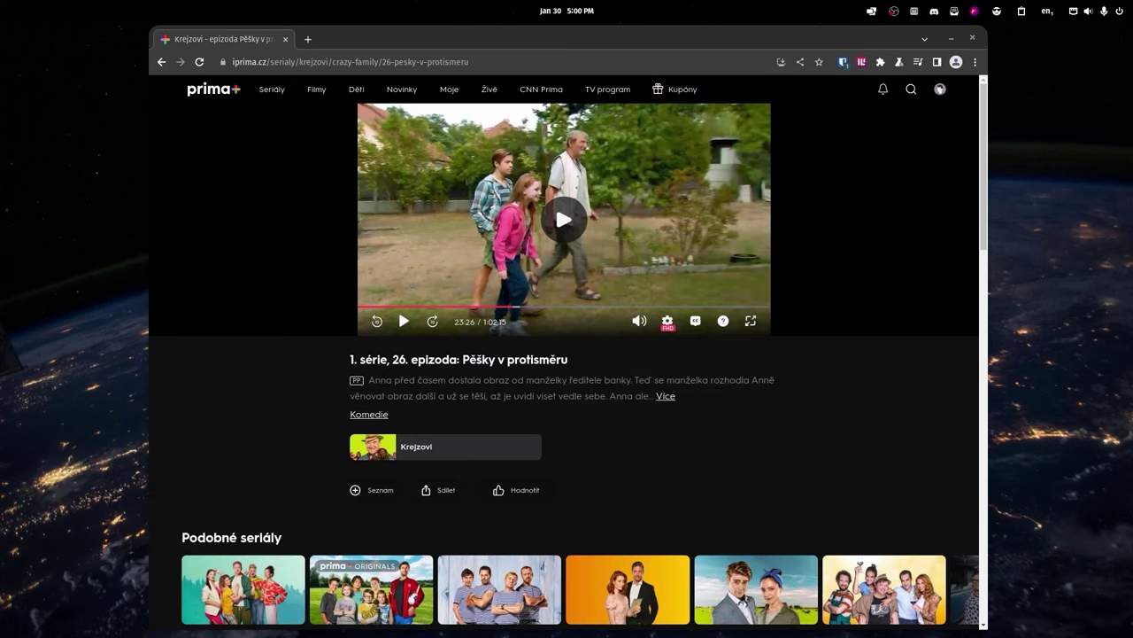
key("alt+Tab")
left_click_drag(996, 253, 963, 298)
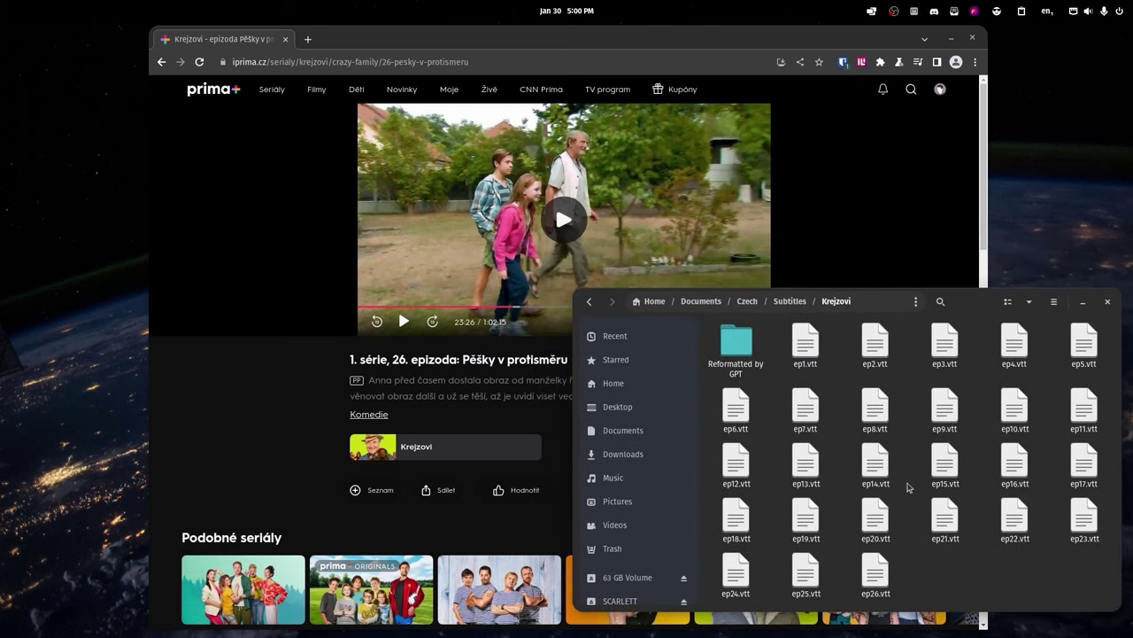
left_click(576, 393)
left_click(1049, 437)
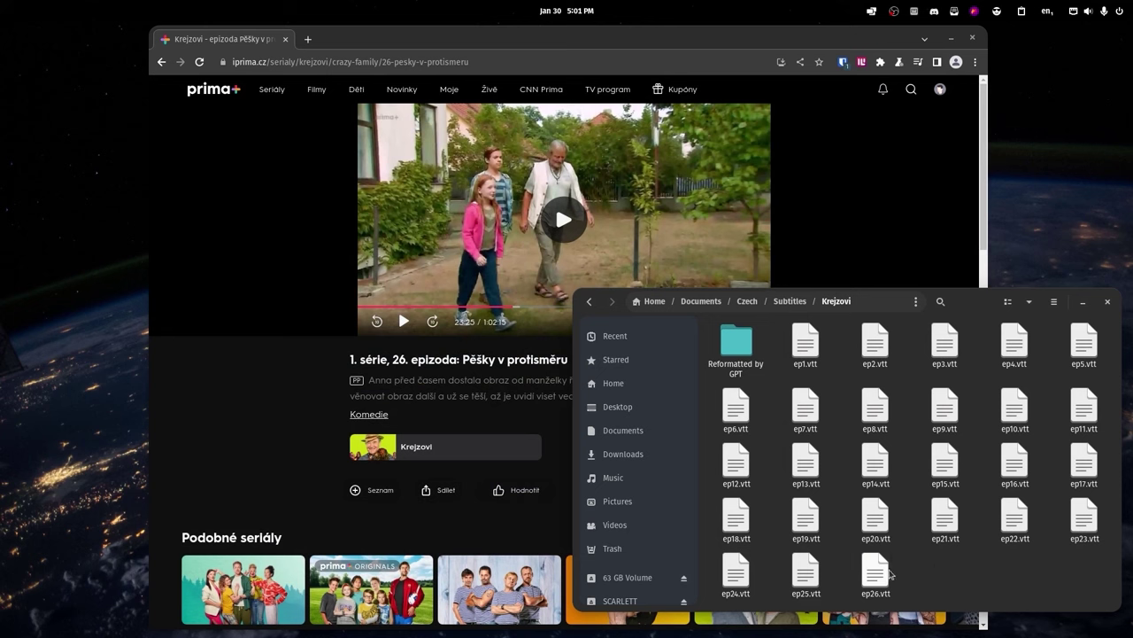
left_click_drag(874, 572, 595, 238)
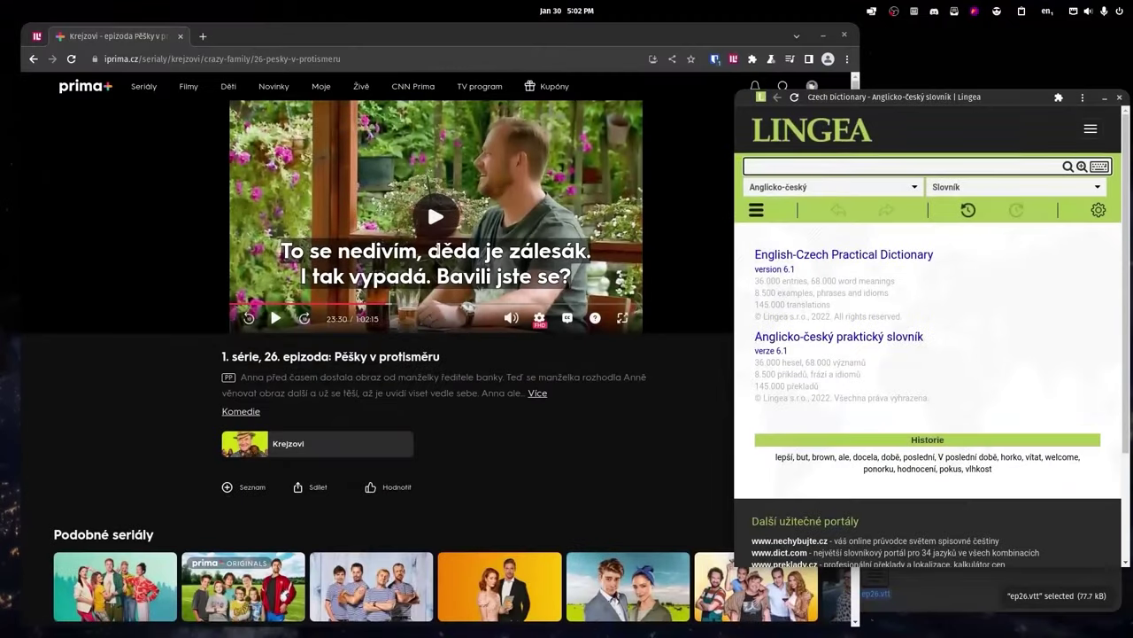
Copy 'zálesák' from the subtitle and look it up in the Lingea dictionary.
double_click(543, 251)
key("ctrl+c")
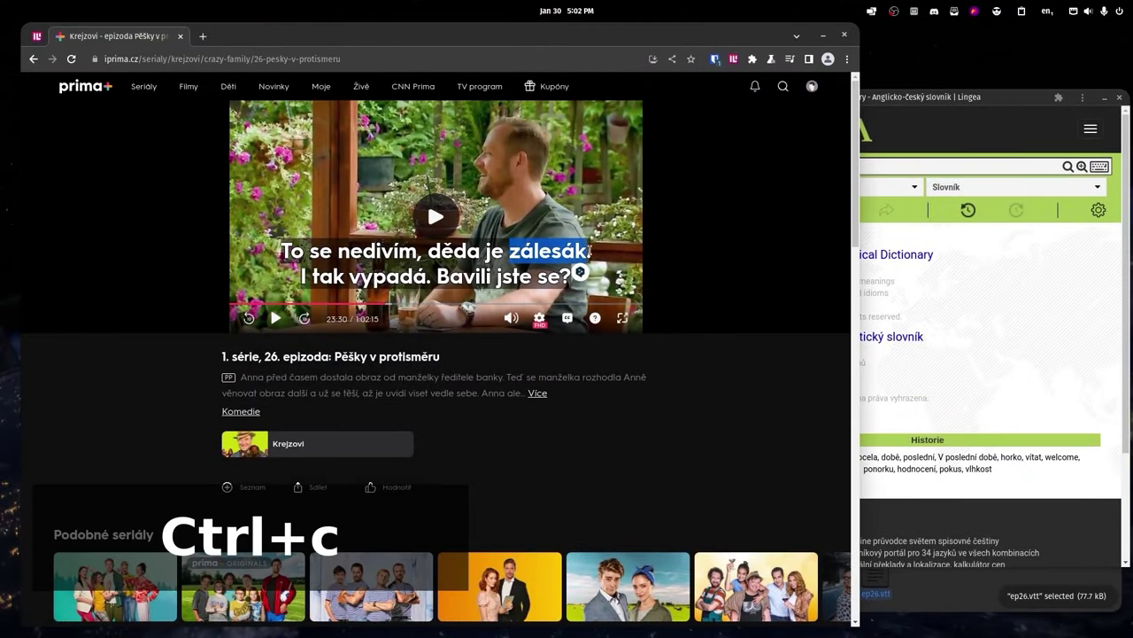
left_click(920, 162)
key("ctrl+v")
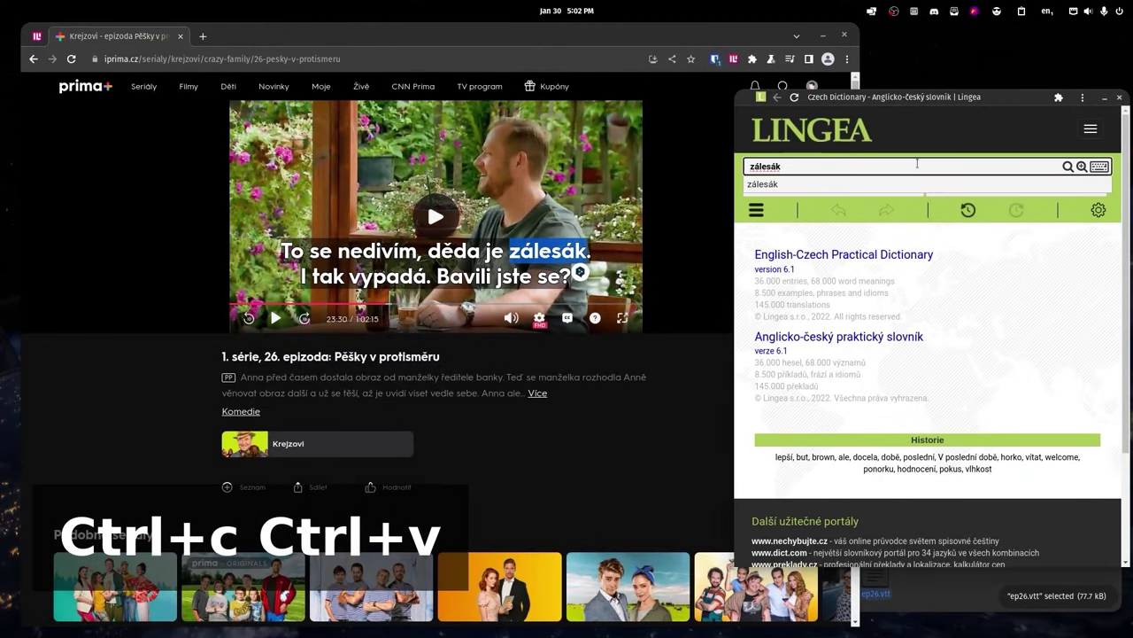
key("Return")
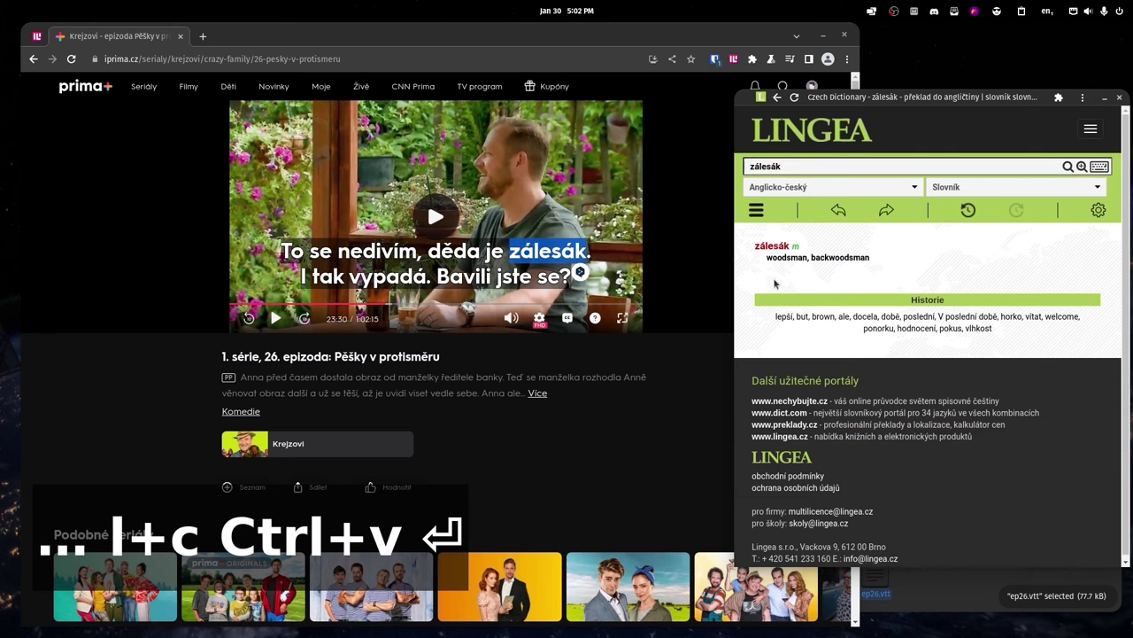
left_click(472, 254)
left_click(734, 59)
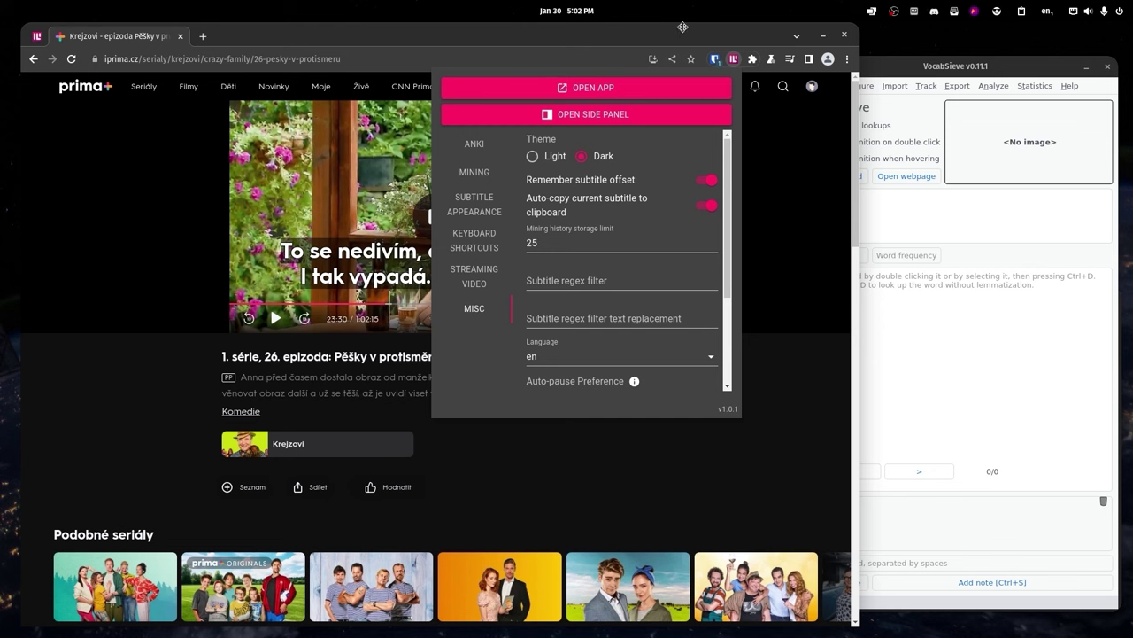
Close asbplayer settings, play the episode, and switch to VocabSieve showing the current subtitle.
left_click_drag(683, 27, 684, 26)
left_click(734, 55)
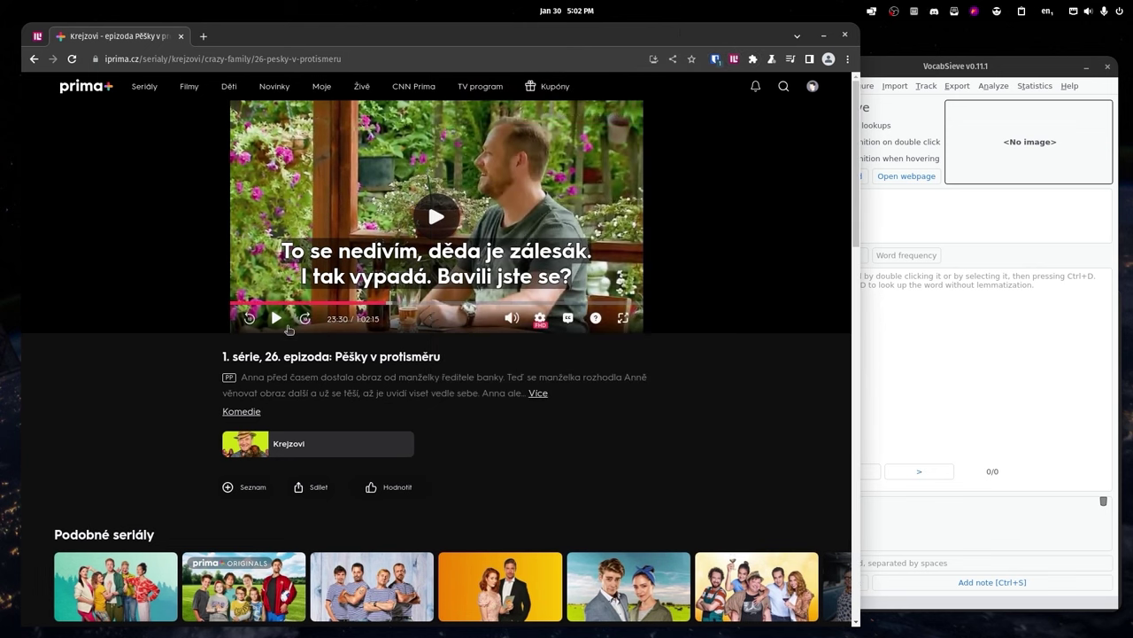
left_click(287, 328)
left_click(896, 83)
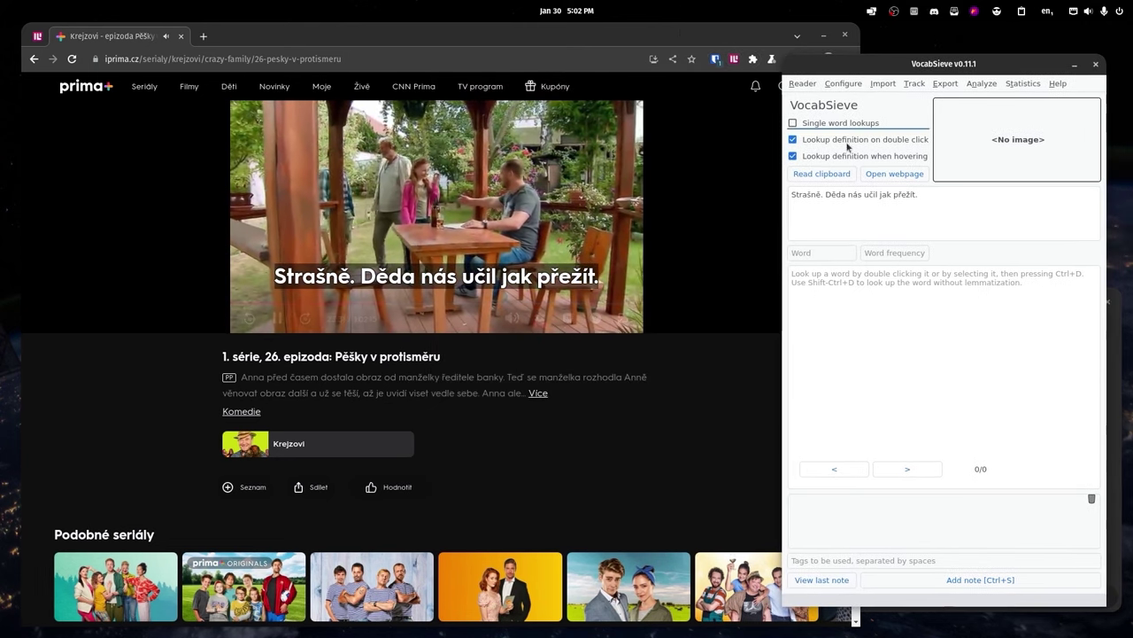